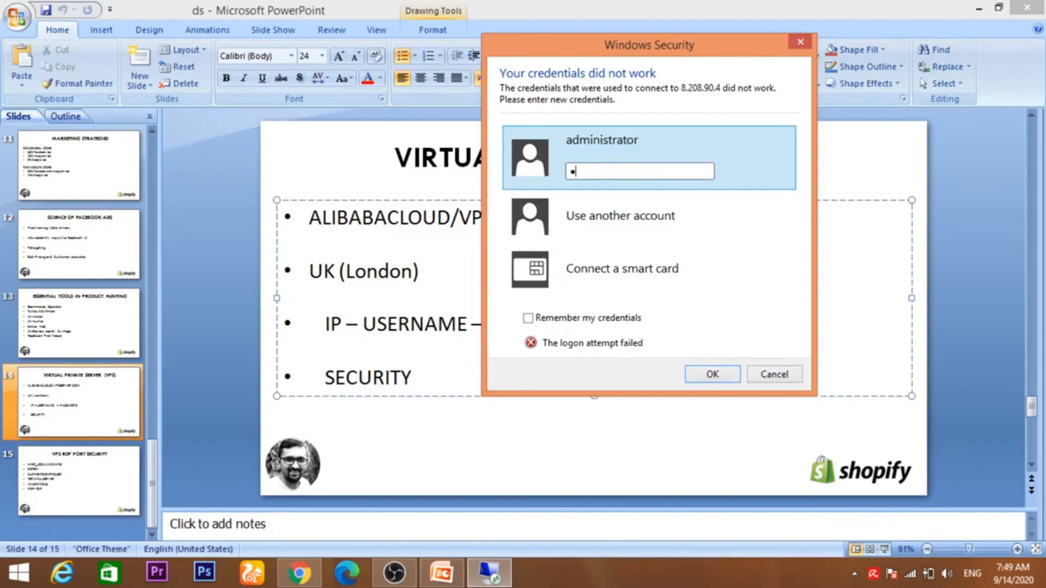
# Step: Log on to the remote server with the administrator account password and accept its unverified certificate
pyautogui.write('******')
pyautogui.press('Return')
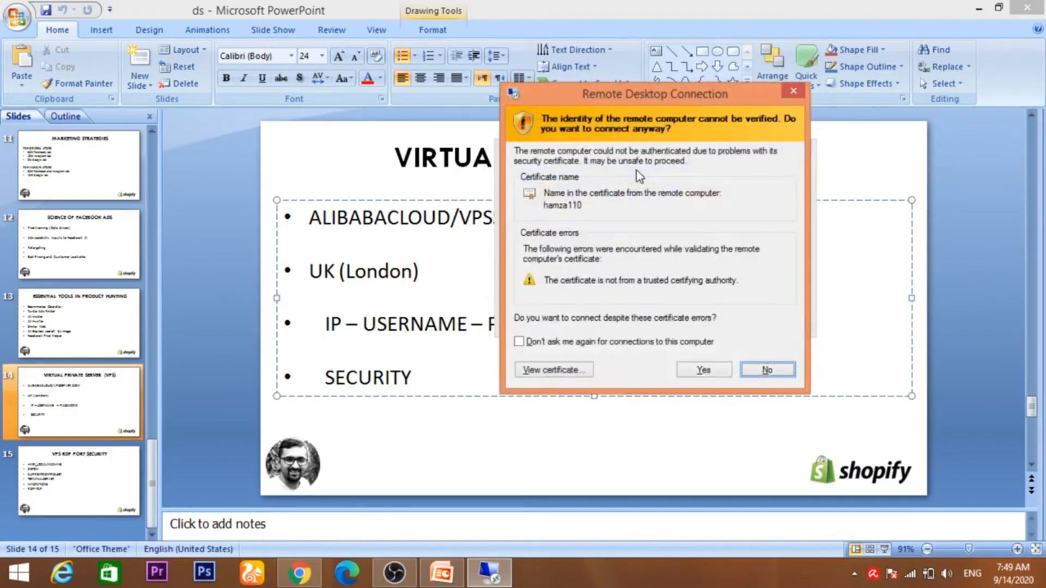
pyautogui.click(704, 368)
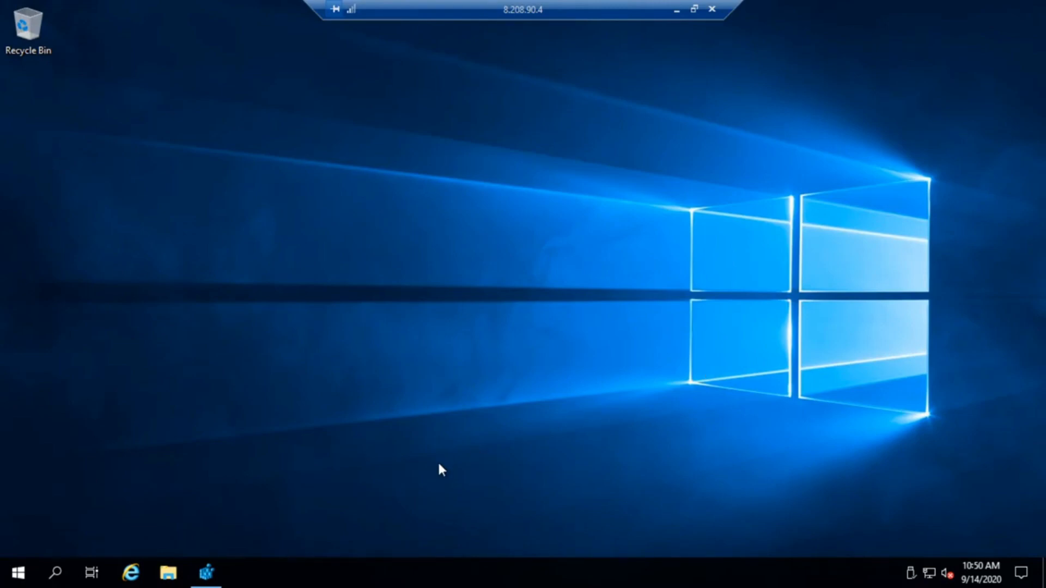
# Step: Load google.com in Internet Explorer on the remote server and accept the secure connection alert
pyautogui.click(135, 565)
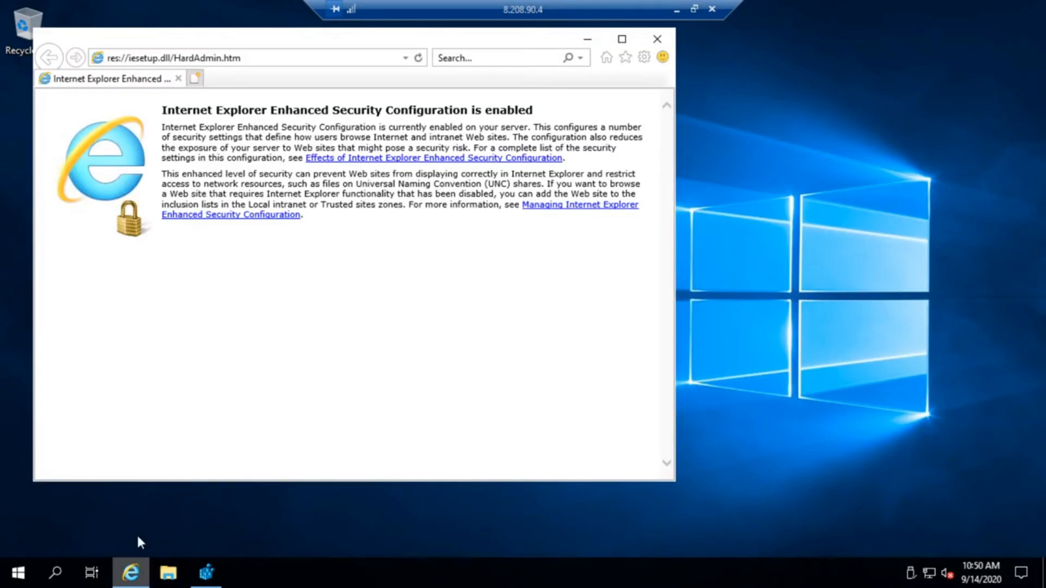
pyautogui.click(268, 61)
pyautogui.write('google.com/')
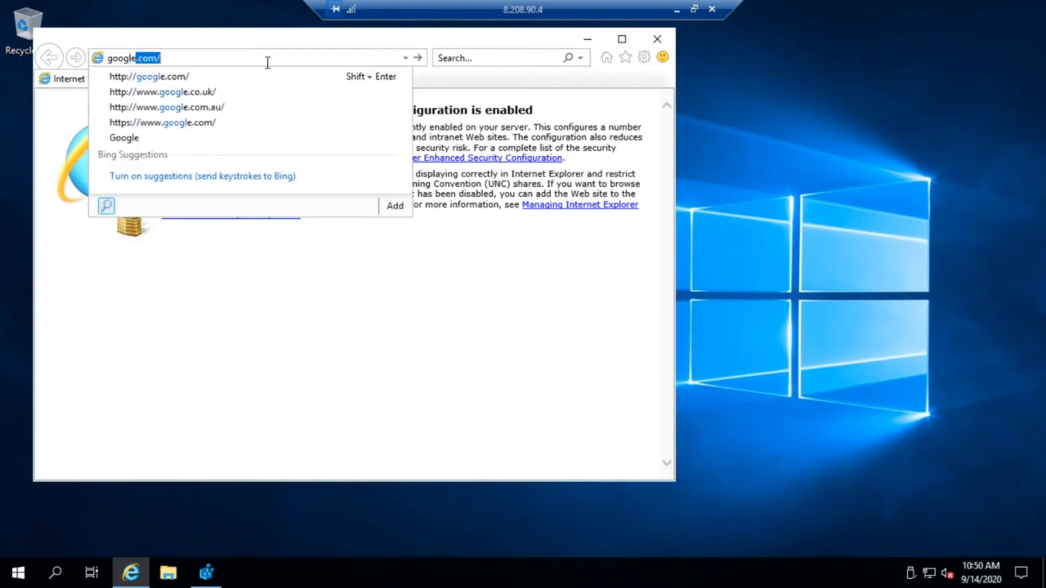
pyautogui.press('Return')
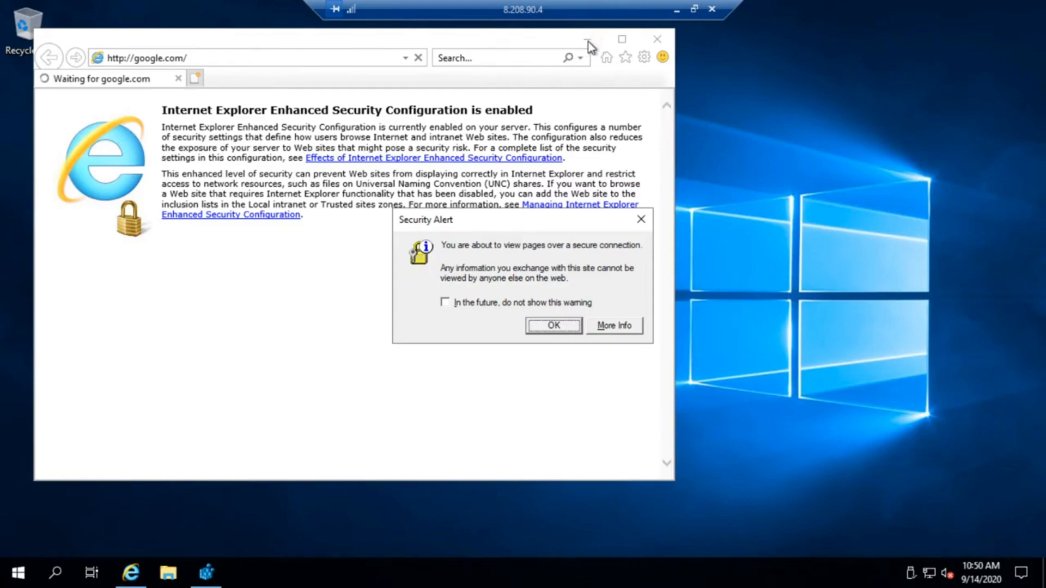
pyautogui.click(532, 326)
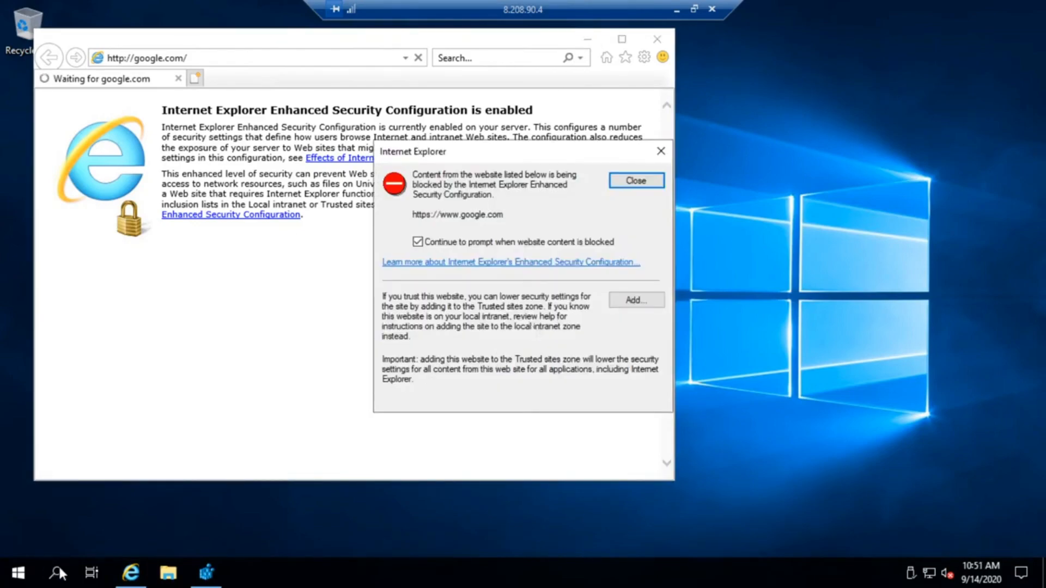
# Step: Switch to Chrome on the local computer, open vpsserver.com from the search results and view its standard pricing plans
pyautogui.click(676, 8)
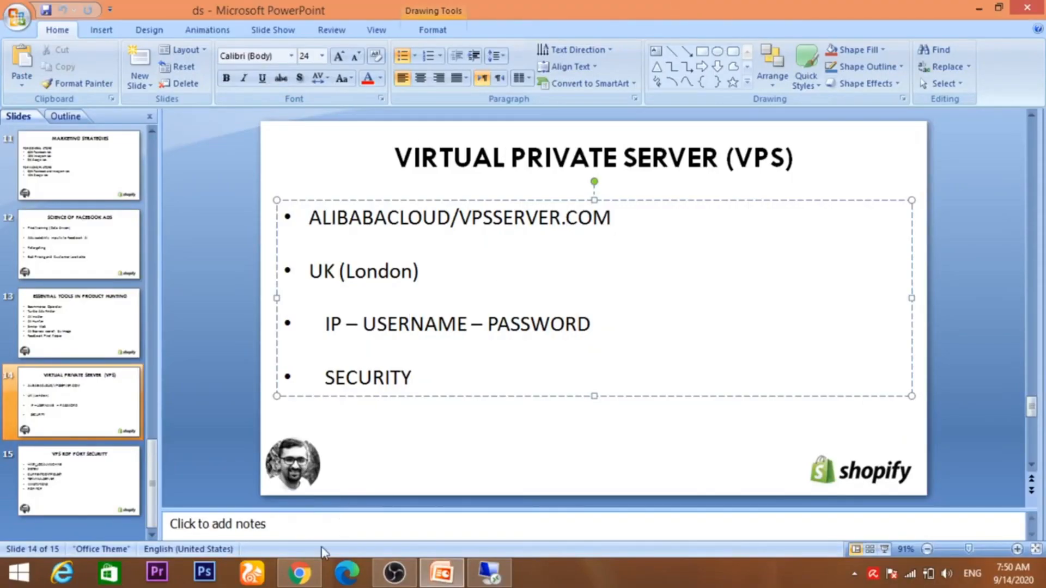
pyautogui.click(284, 577)
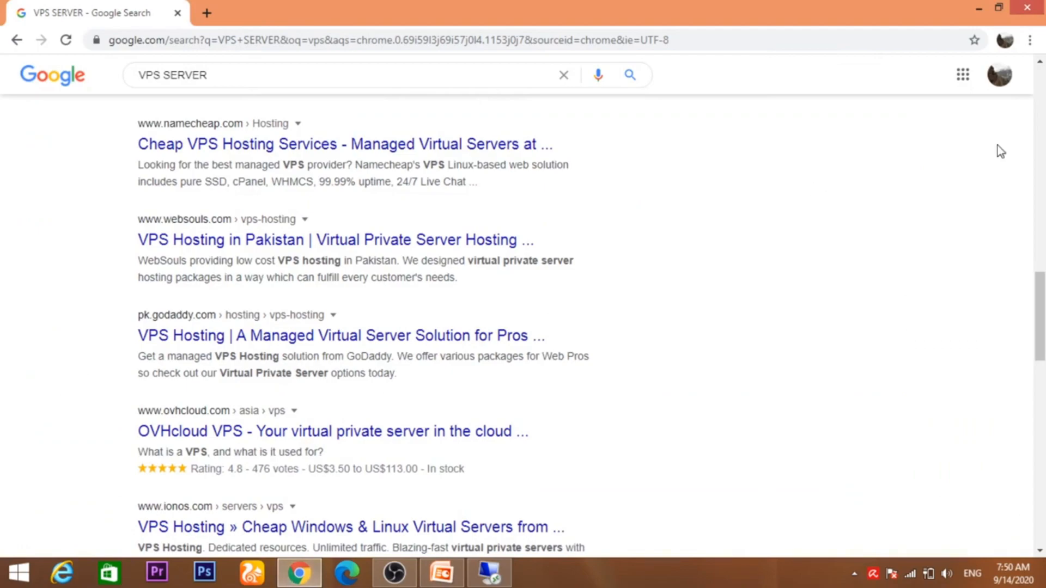
pyautogui.moveTo(1039, 297); pyautogui.dragTo(1039, 139)
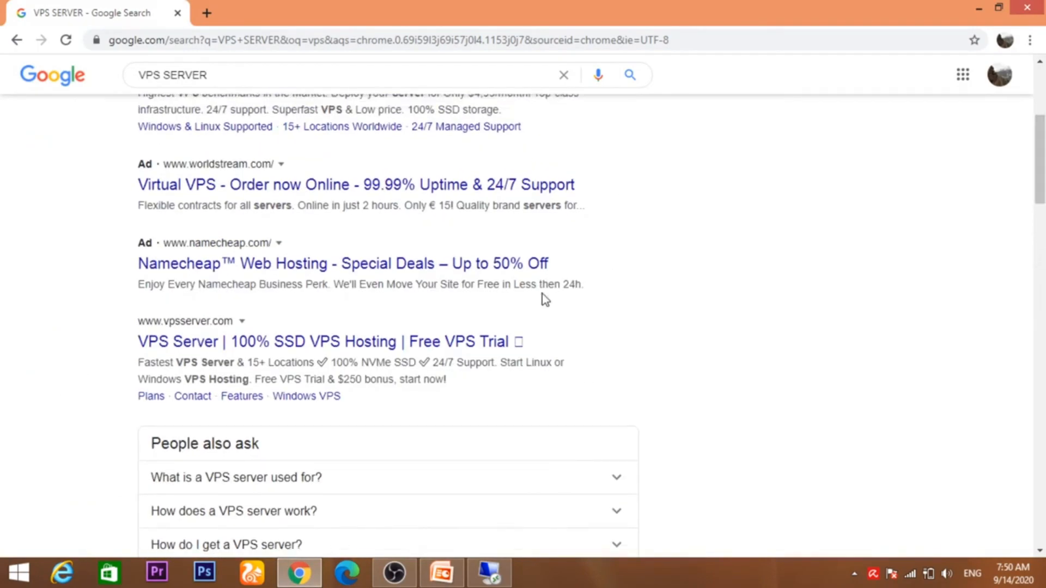
pyautogui.click(486, 343)
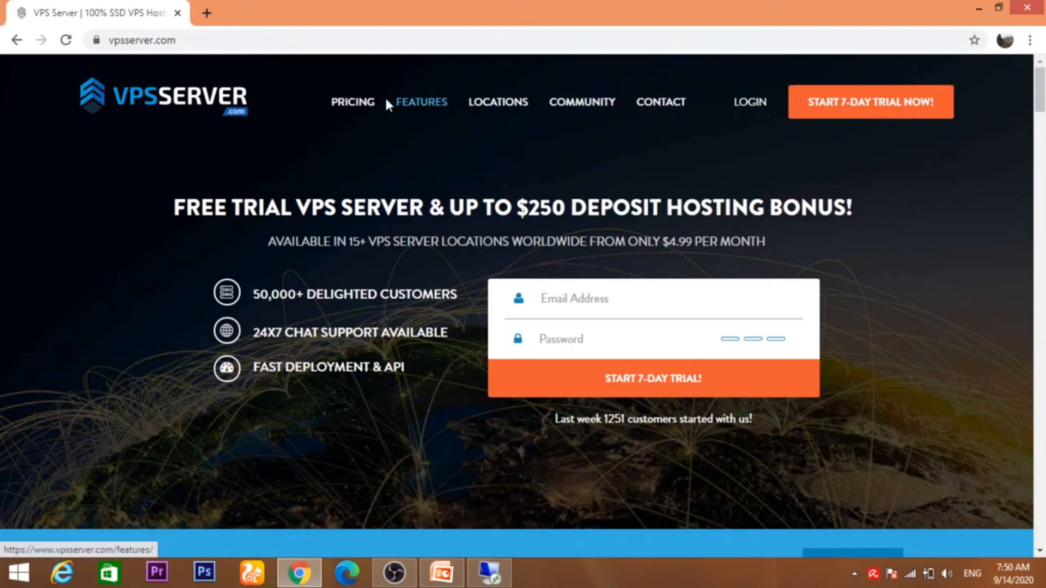
pyautogui.click(363, 107)
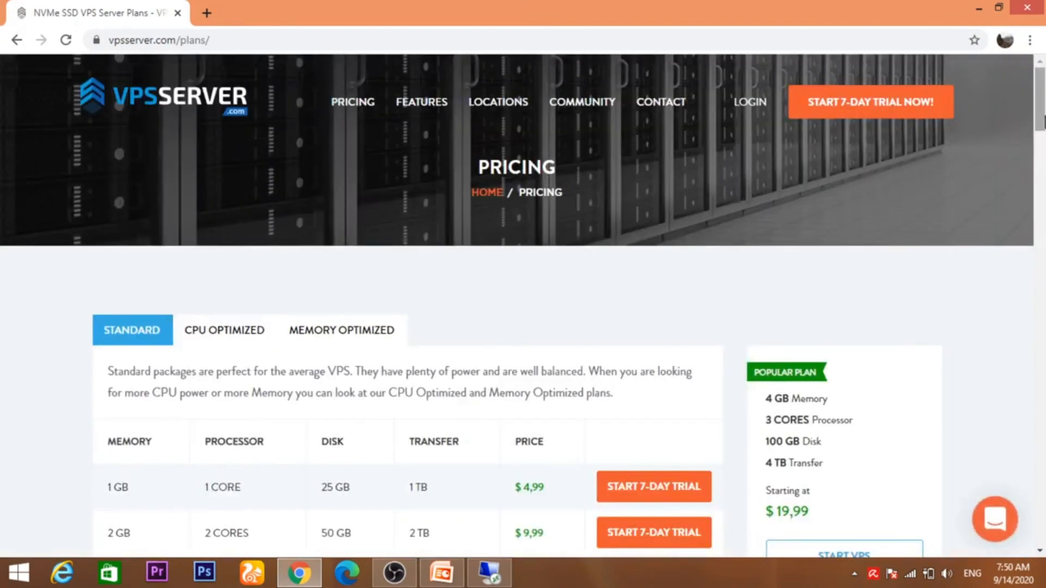
pyautogui.scroll(-6, 523, 305)
pyautogui.scroll(1, 455, 148)
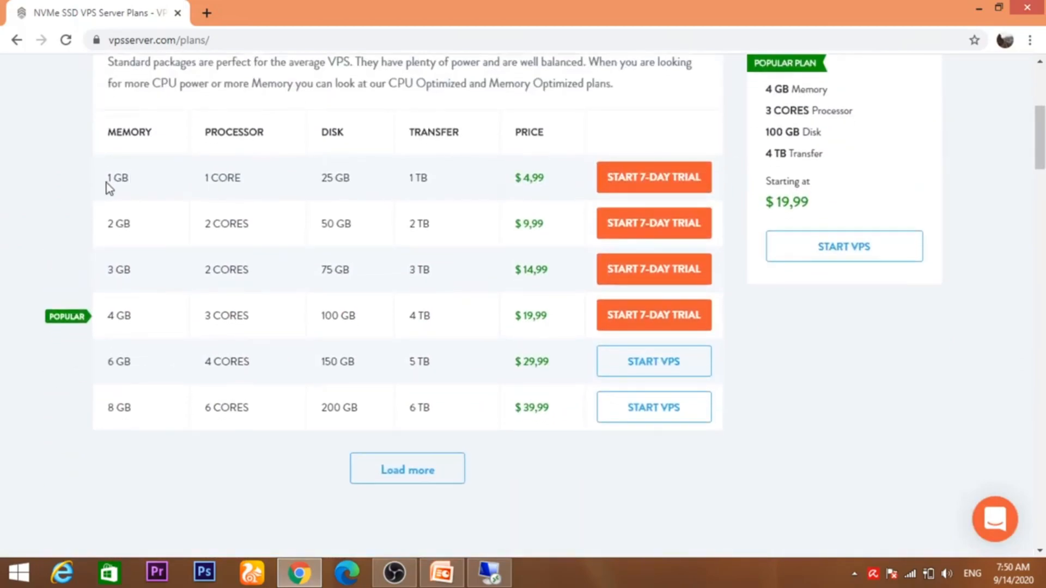
# Step: Examine the memory and disk size of the 1 GB VPS plan, glancing at the remote desktop in between
pyautogui.moveTo(103, 180); pyautogui.dragTo(138, 180)
pyautogui.click(495, 571)
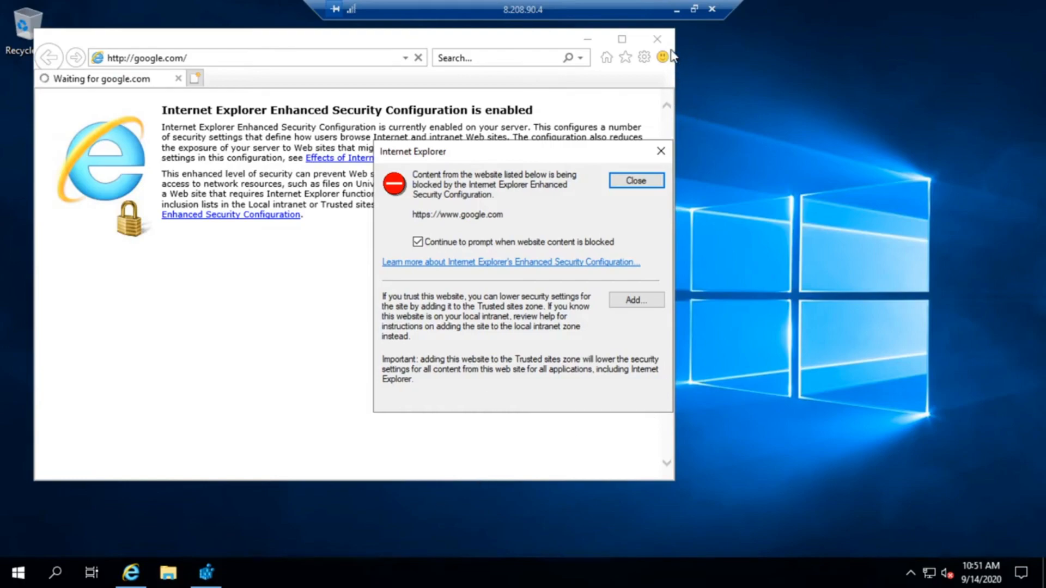
pyautogui.click(677, 10)
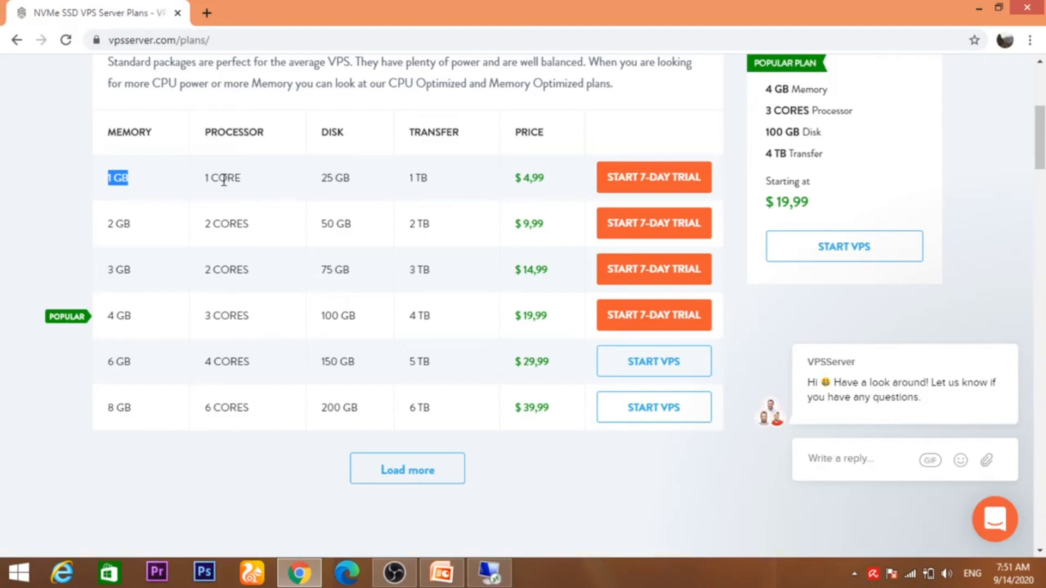
pyautogui.moveTo(357, 178); pyautogui.dragTo(320, 183)
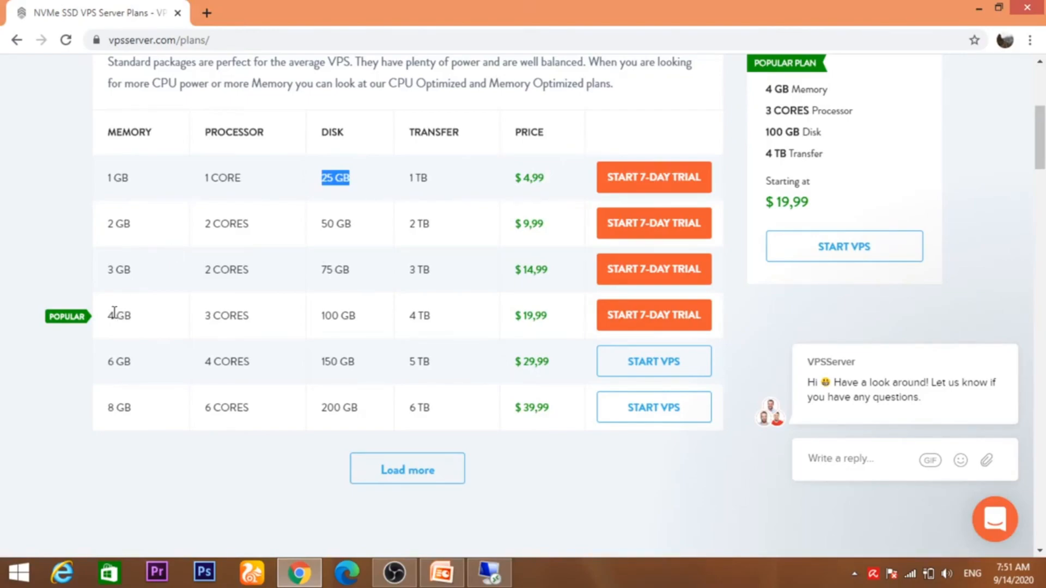
# Step: Compare the specifications of the 4 GB, 2 GB and 8 GB VPS plans in the pricing table
pyautogui.moveTo(110, 315); pyautogui.dragTo(447, 319)
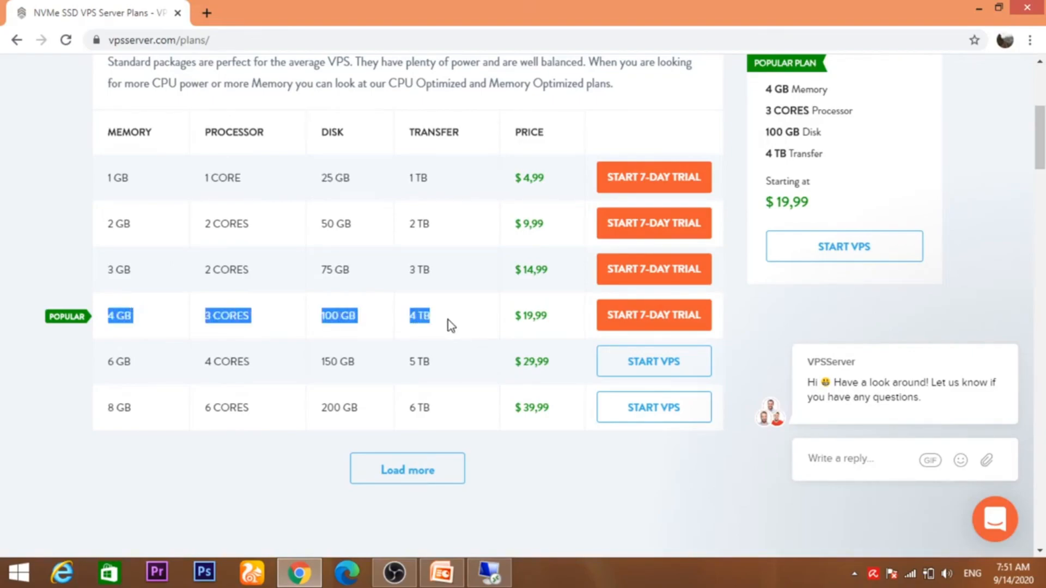
pyautogui.moveTo(104, 227); pyautogui.dragTo(413, 236)
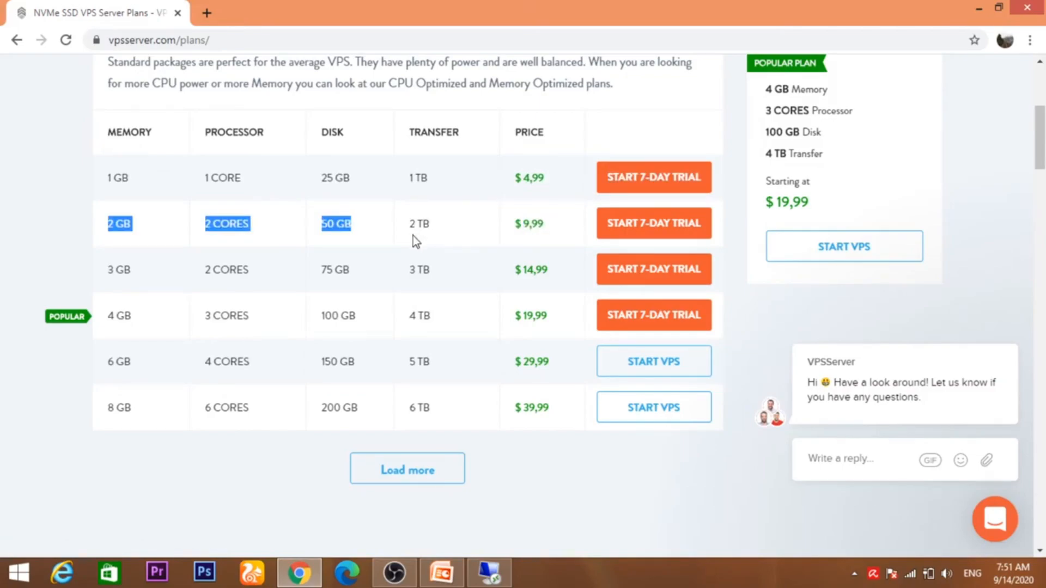
pyautogui.click(364, 287)
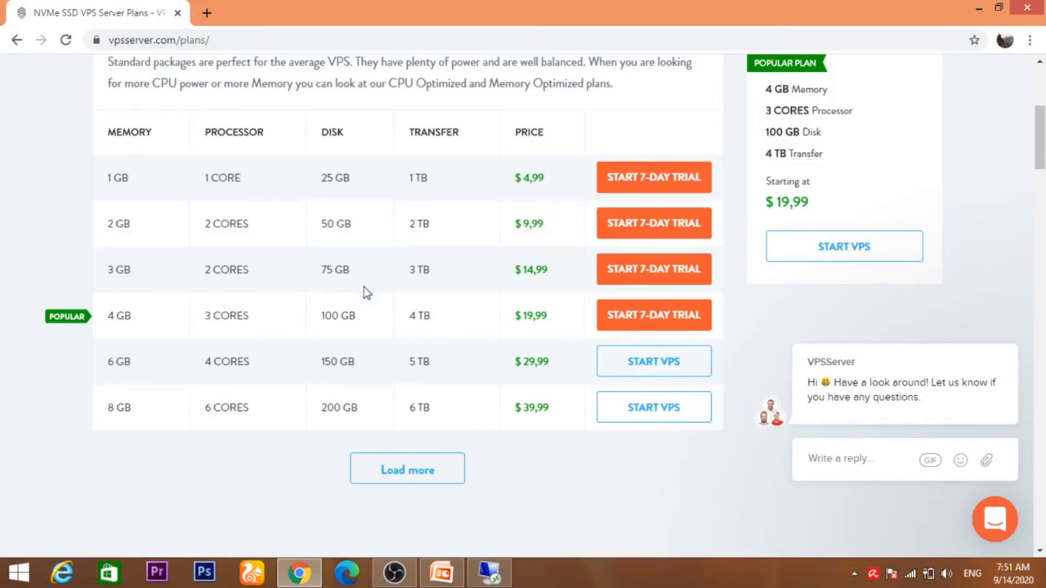
pyautogui.moveTo(103, 408); pyautogui.dragTo(132, 412)
pyautogui.moveTo(206, 409); pyautogui.dragTo(299, 413)
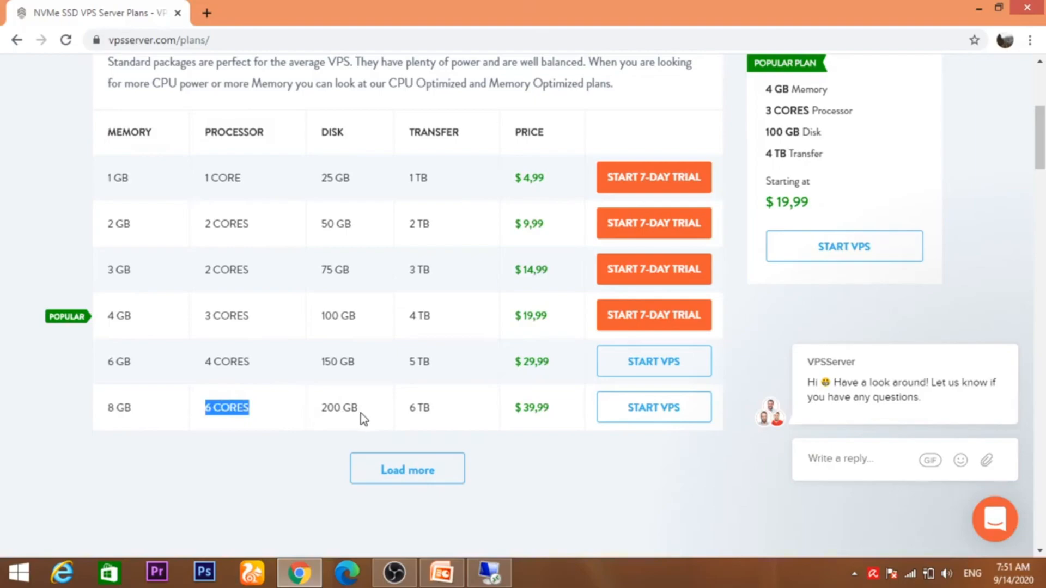
# Step: Look at the remote desktop once more, and review the memory of the 2 GB and 4 GB plans
pyautogui.click(489, 572)
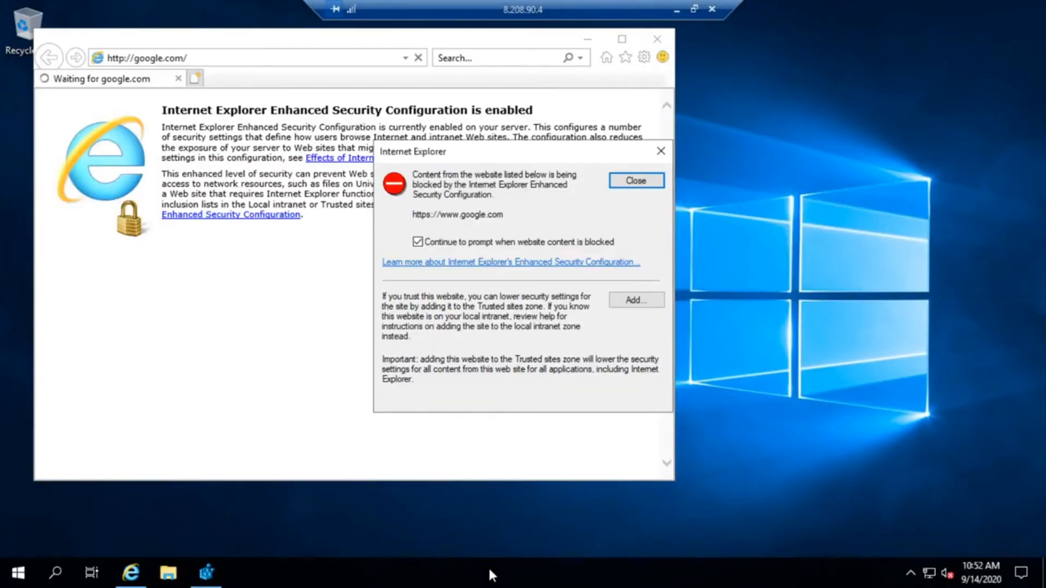
pyautogui.click(676, 9)
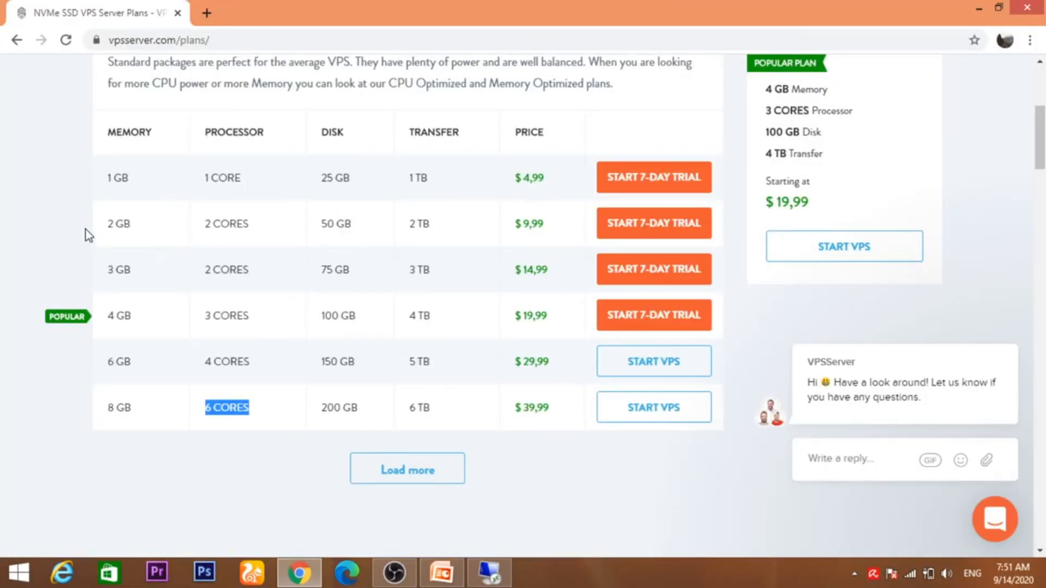
pyautogui.click(104, 235)
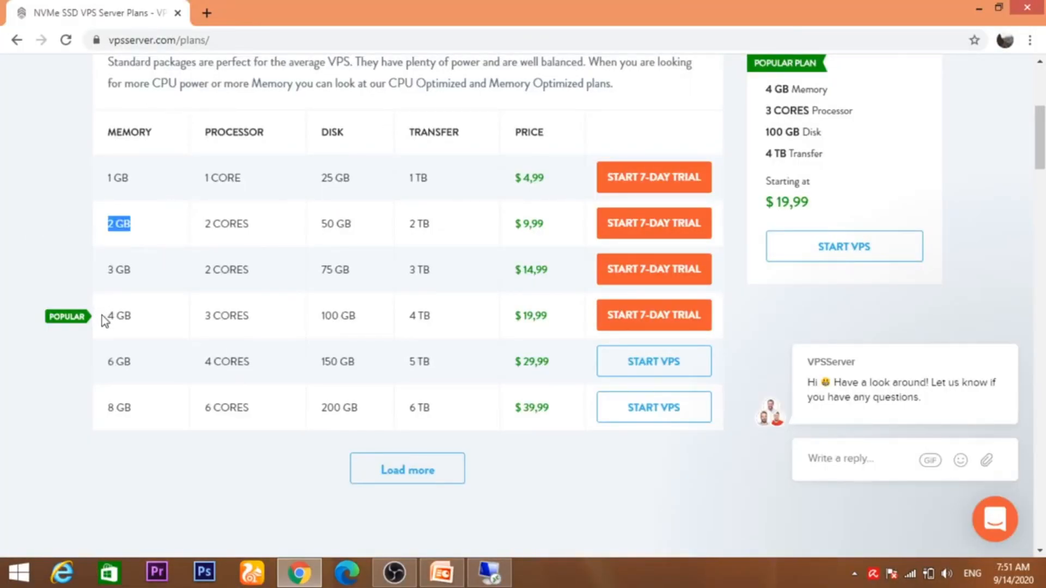
pyautogui.moveTo(103, 317); pyautogui.dragTo(194, 316)
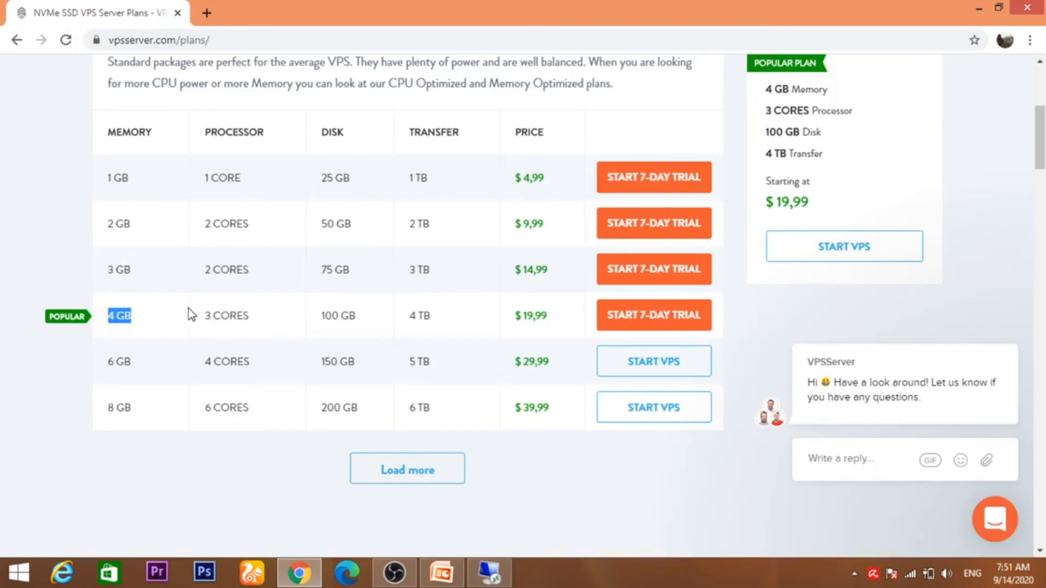
# Step: Return to the remote server, dismiss the blocked-content warnings for Google and close Internet Explorer
pyautogui.click(489, 572)
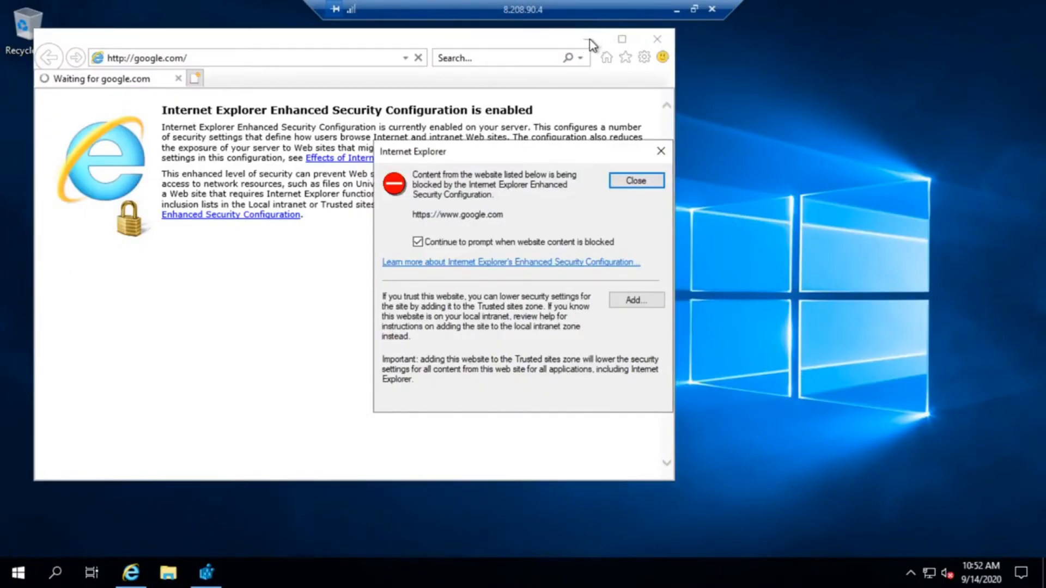
pyautogui.click(627, 182)
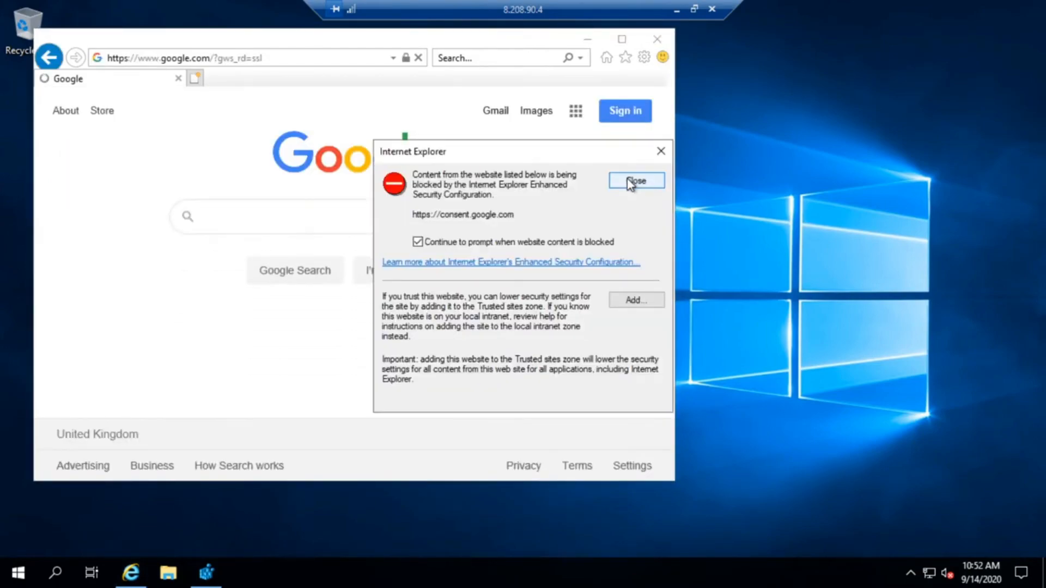
pyautogui.click(627, 181)
pyautogui.click(657, 39)
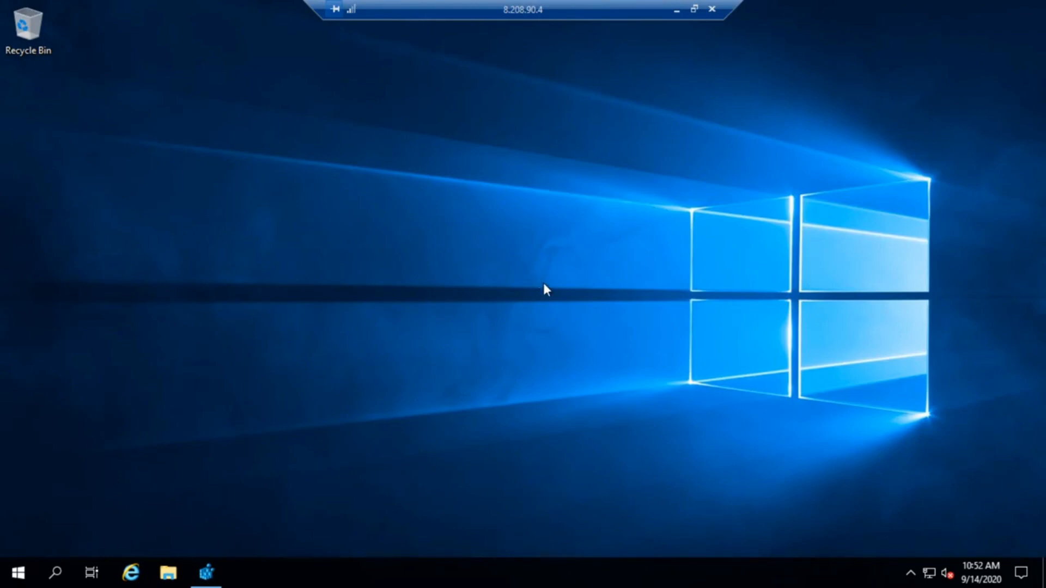
# Step: Search the remote server for "regis", open Registry Editor and bring the top of the key tree into view
pyautogui.click(21, 569)
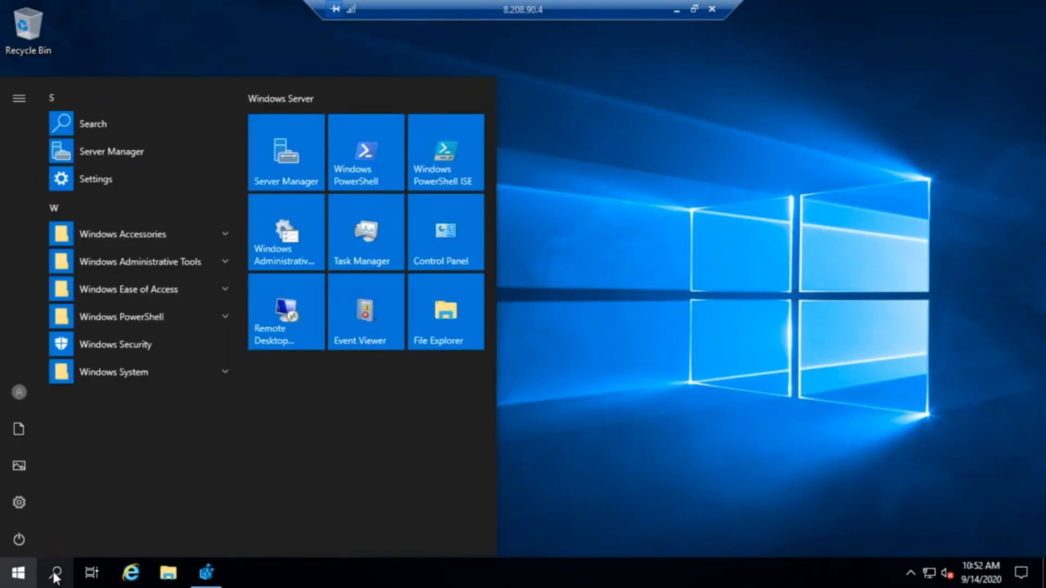
pyautogui.click(57, 574)
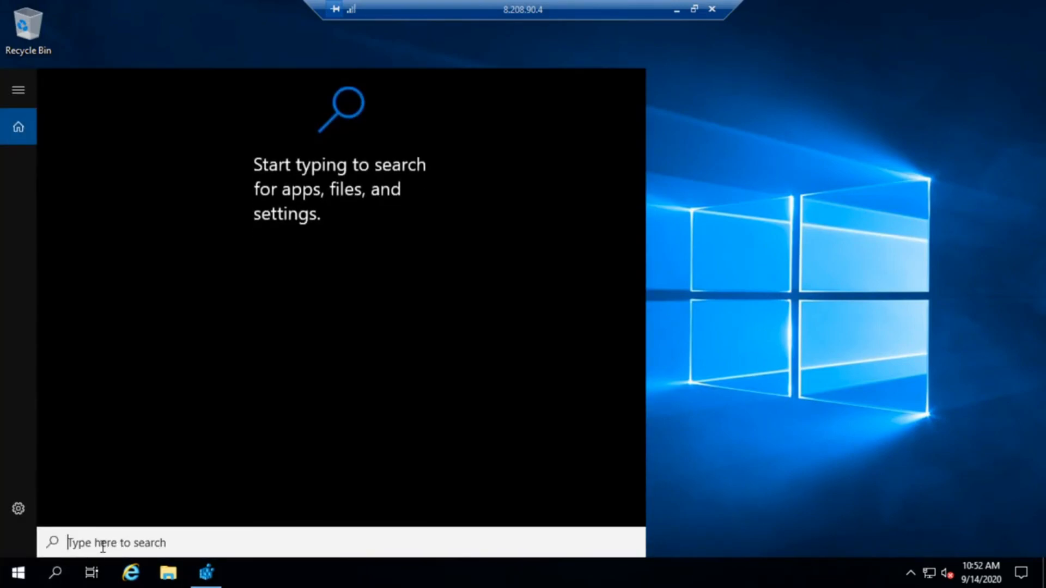
pyautogui.write('regis')
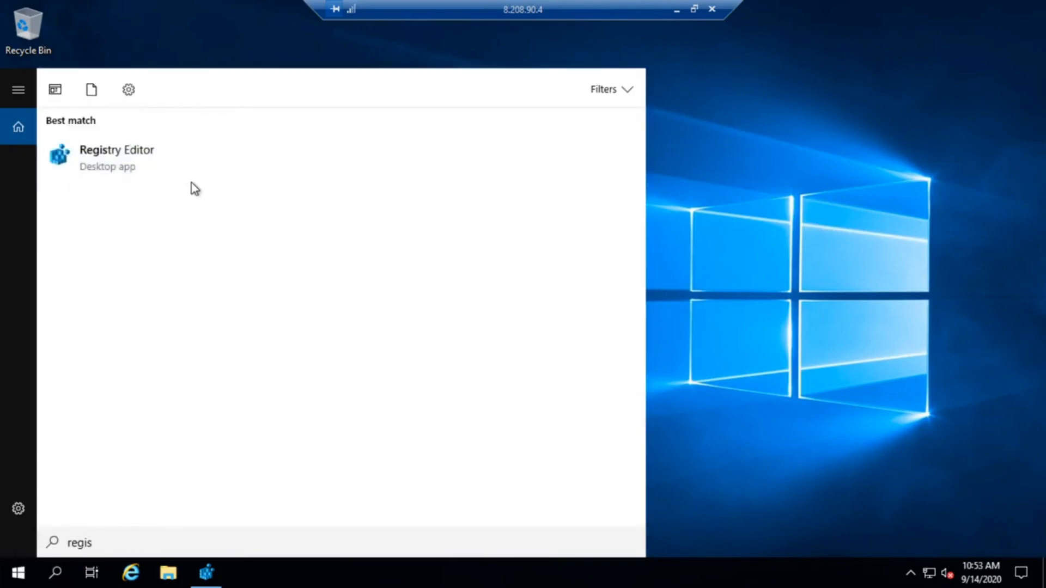
pyautogui.click(150, 167)
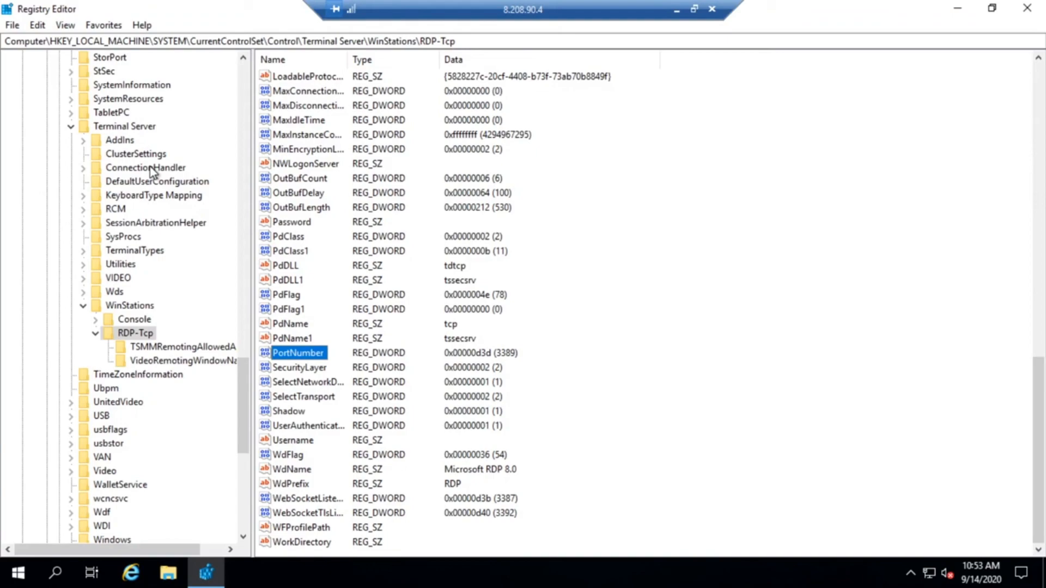
pyautogui.moveTo(248, 384); pyautogui.dragTo(240, 60)
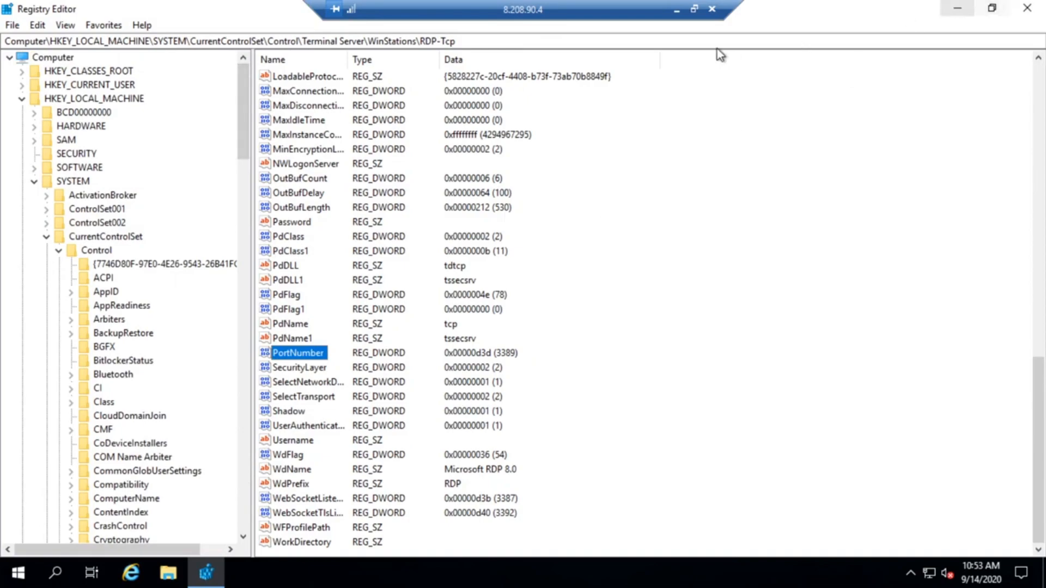
# Step: Switch to the PowerPoint presentation, show the VPS RDP Port Security slide and highlight the HKEY_LOCALMACHINE bullet
pyautogui.click(675, 9)
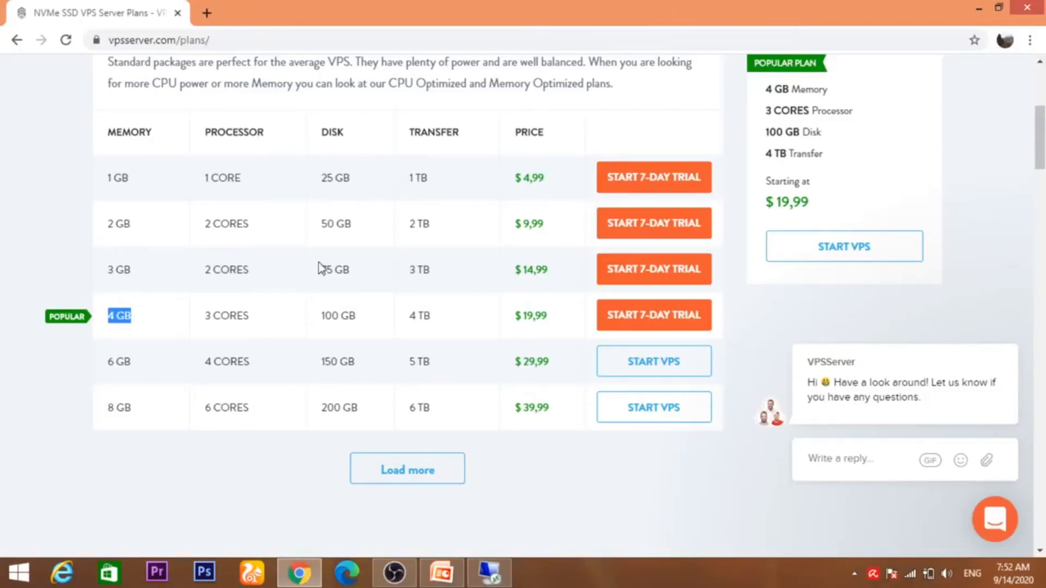
pyautogui.click(441, 569)
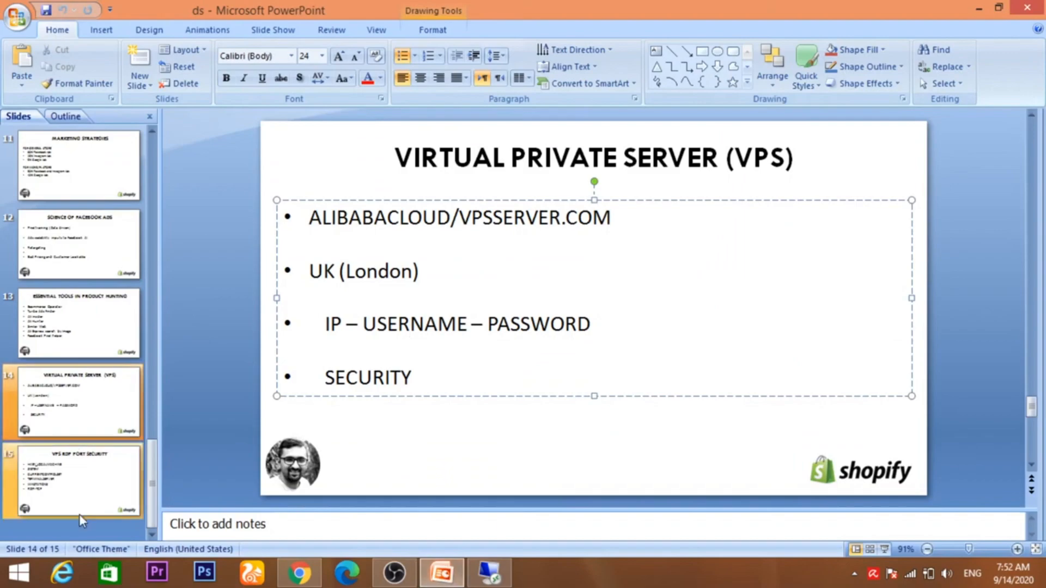
pyautogui.click(87, 504)
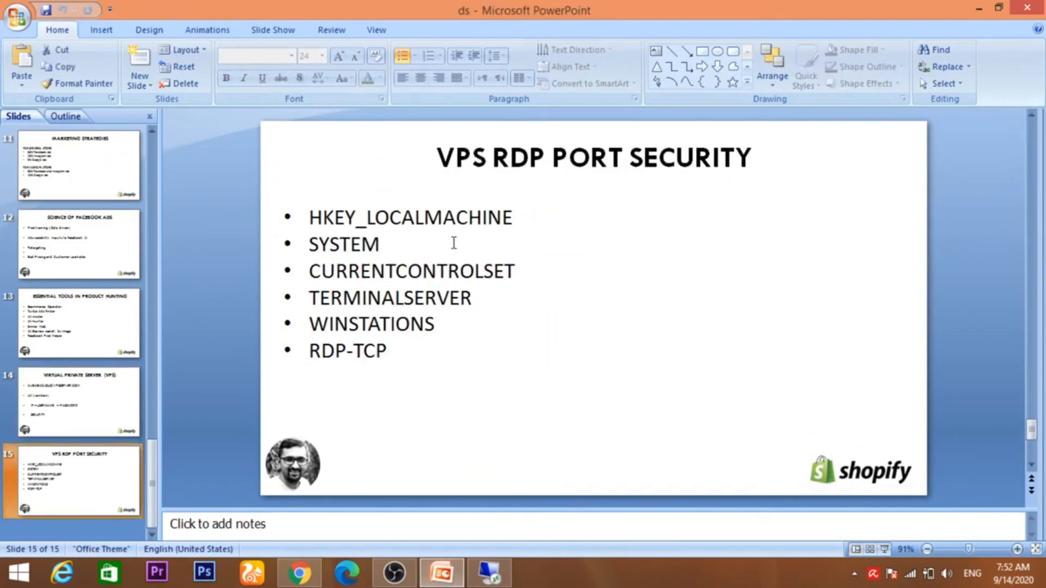
pyautogui.moveTo(314, 218); pyautogui.dragTo(532, 213)
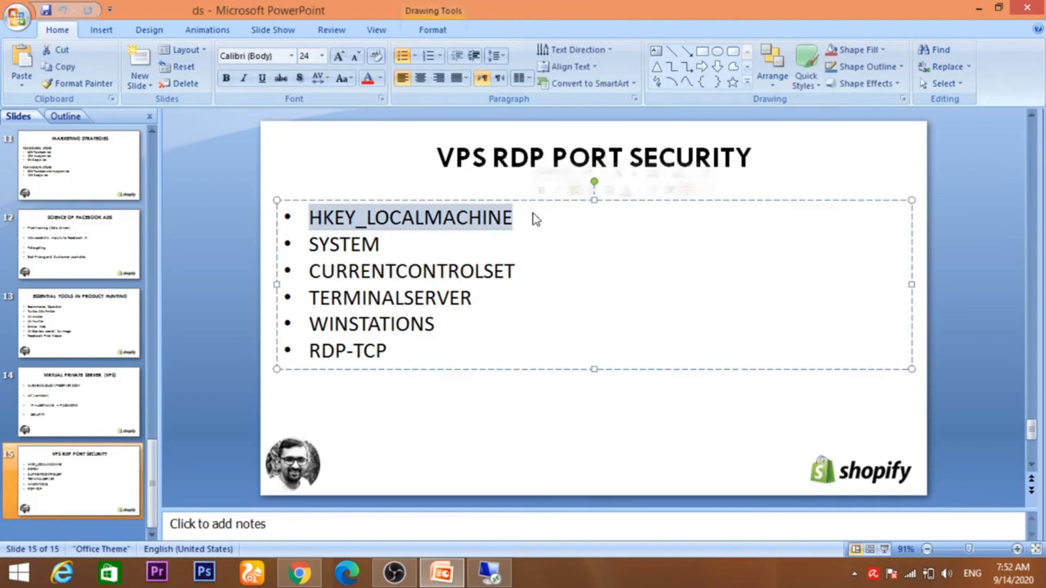
# Step: Highlight the remaining registry path bullets one after another, from SYSTEM through CURRENTCONTROLSET, TERMINALSERVER and WINSTATIONS to RDP-TCP
pyautogui.moveTo(383, 245); pyautogui.dragTo(314, 244)
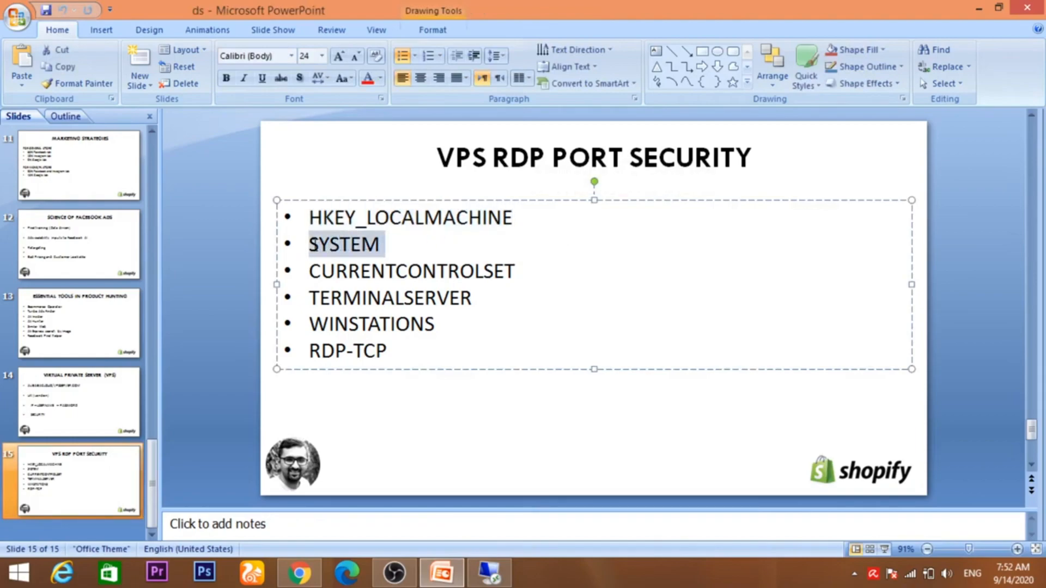
pyautogui.moveTo(513, 269); pyautogui.dragTo(326, 274)
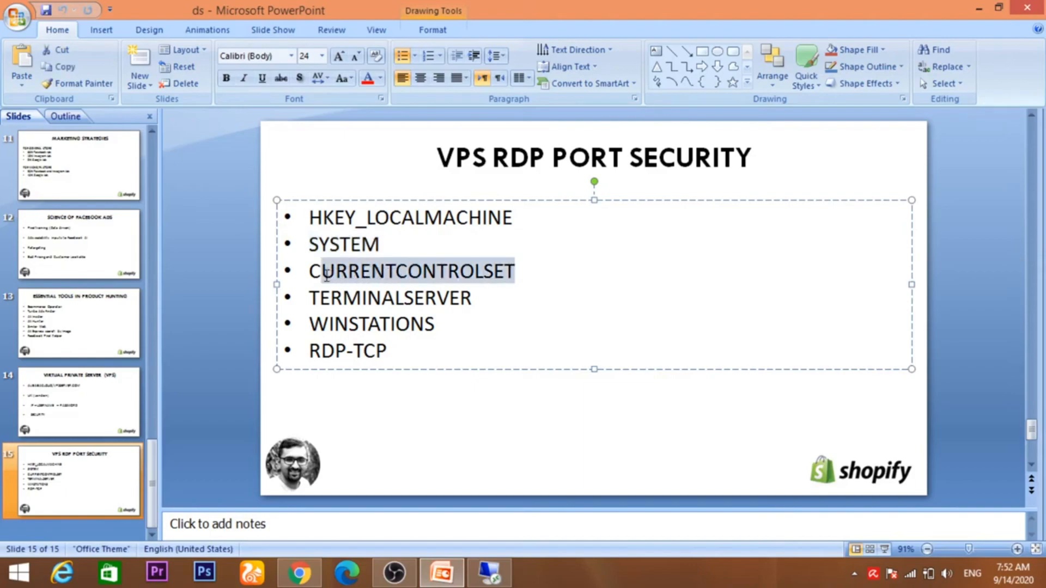
pyautogui.moveTo(475, 298); pyautogui.dragTo(360, 273)
pyautogui.click(435, 324)
pyautogui.moveTo(435, 324); pyautogui.dragTo(330, 324)
pyautogui.click(400, 349)
pyautogui.moveTo(399, 349); pyautogui.dragTo(320, 355)
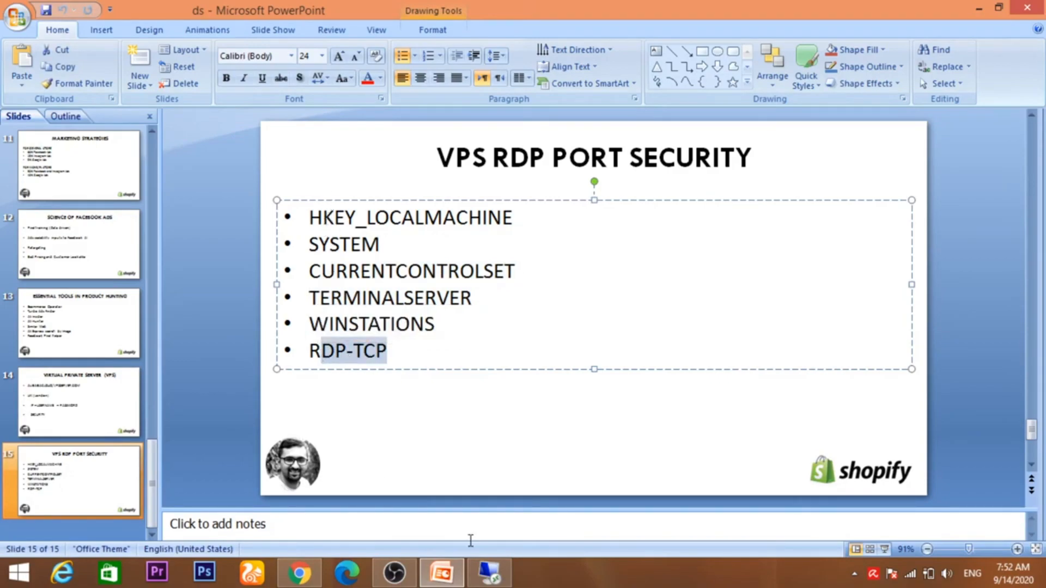
# Step: Return to the remote server's Registry Editor and select the RDP-Tcp key under Terminal Server\WinStations
pyautogui.click(489, 572)
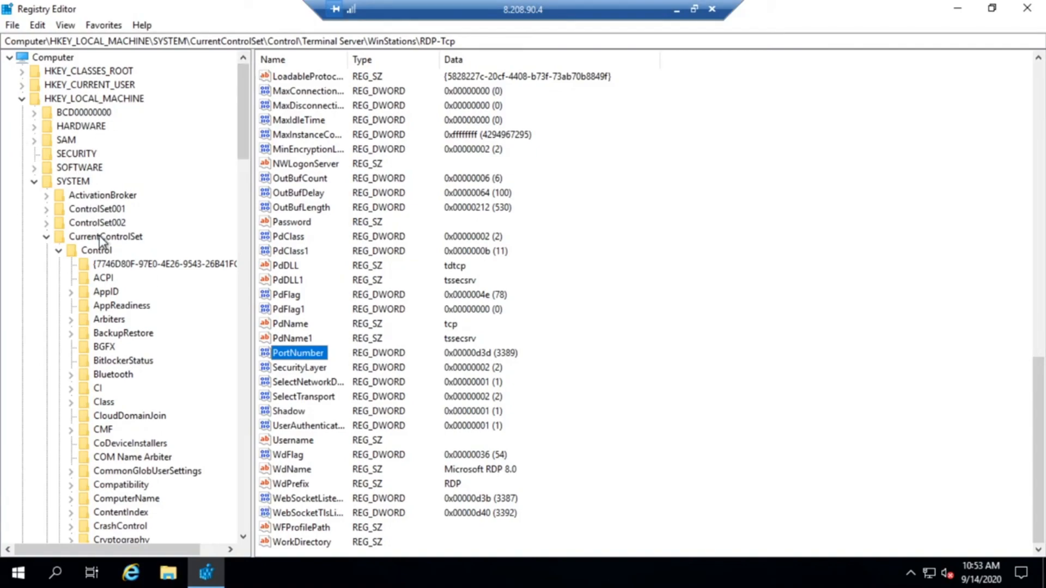
pyautogui.moveTo(245, 149); pyautogui.dragTo(221, 388)
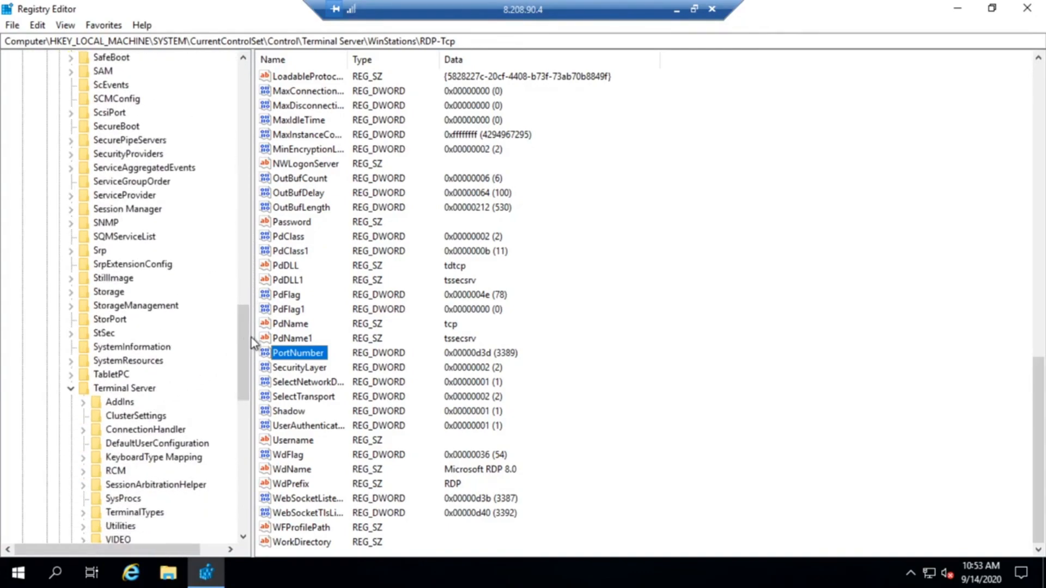
pyautogui.moveTo(245, 339); pyautogui.dragTo(246, 377)
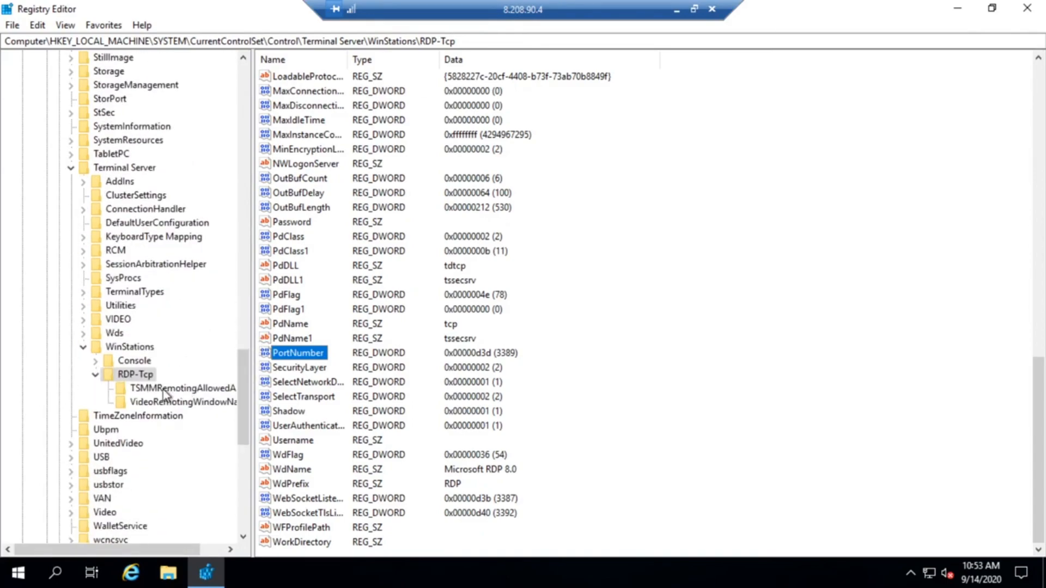
pyautogui.click(135, 374)
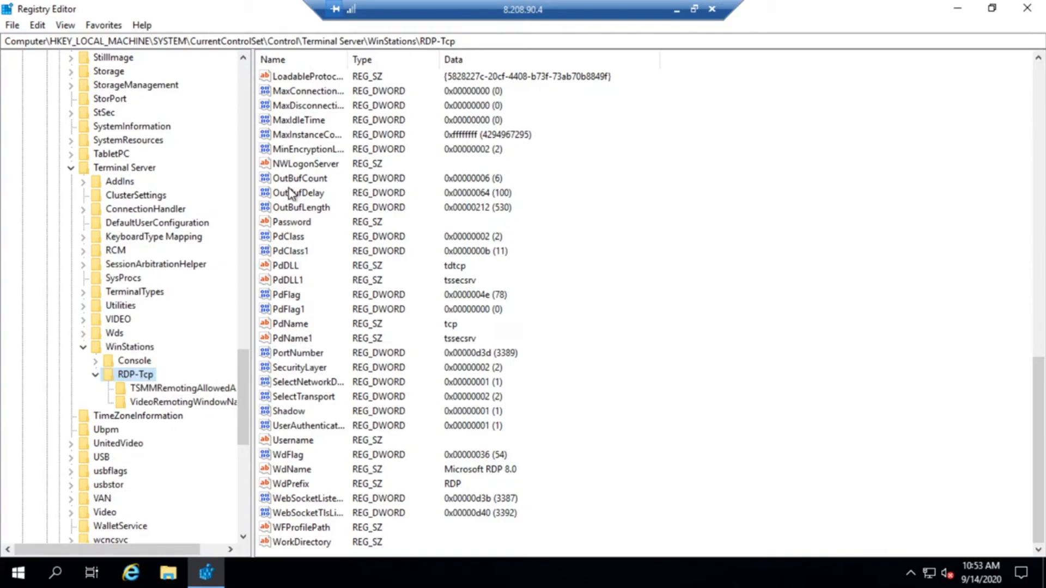
# Step: Set the PortNumber value of the RDP-Tcp key to 1204 with a decimal base
pyautogui.doubleClick(310, 354)
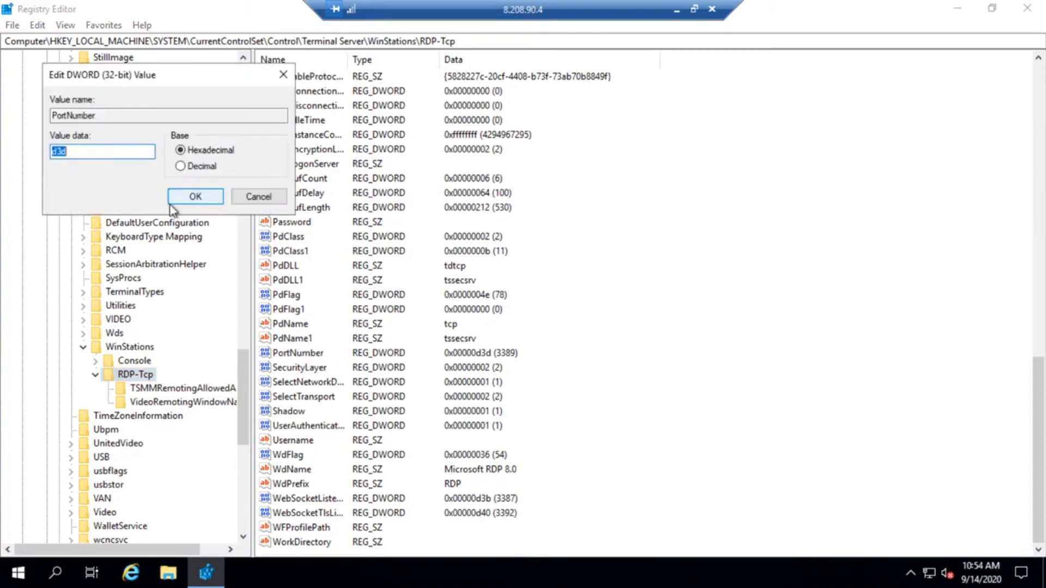
pyautogui.moveTo(207, 84); pyautogui.dragTo(324, 129)
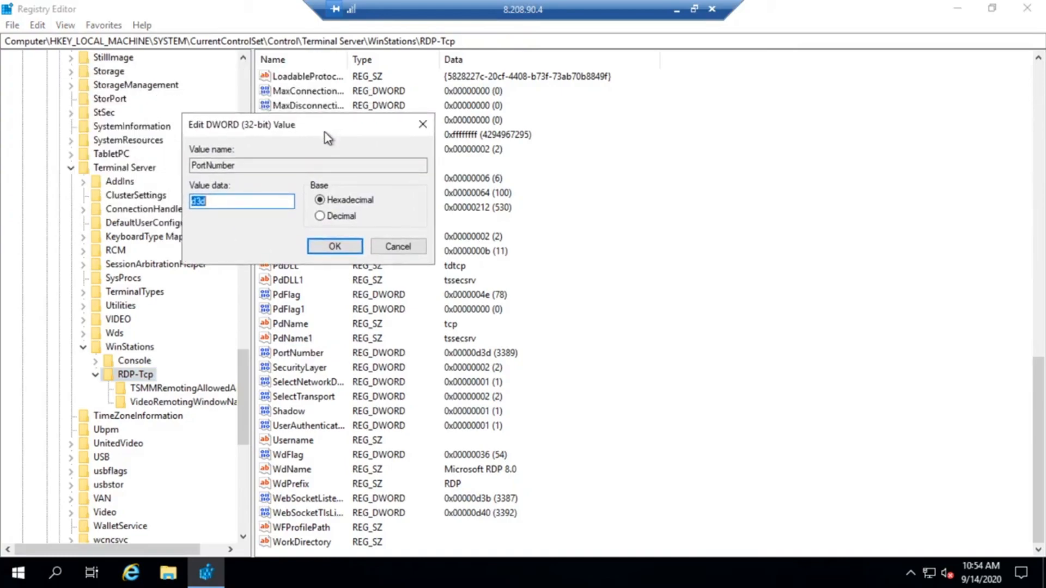
pyautogui.click(320, 216)
pyautogui.click(233, 201)
pyautogui.doubleClick(186, 202)
pyautogui.click(237, 198)
pyautogui.moveTo(227, 200); pyautogui.dragTo(182, 193)
pyautogui.click(221, 201)
pyautogui.moveTo(183, 199); pyautogui.dragTo(210, 200)
pyautogui.click(218, 206)
pyautogui.moveTo(217, 206); pyautogui.dragTo(190, 202)
pyautogui.click(228, 204)
pyautogui.doubleClick(228, 205)
pyautogui.click(228, 204)
pyautogui.doubleClick(227, 204)
pyautogui.click(229, 206)
pyautogui.doubleClick(189, 206)
pyautogui.write('1204')
pyautogui.click(343, 248)
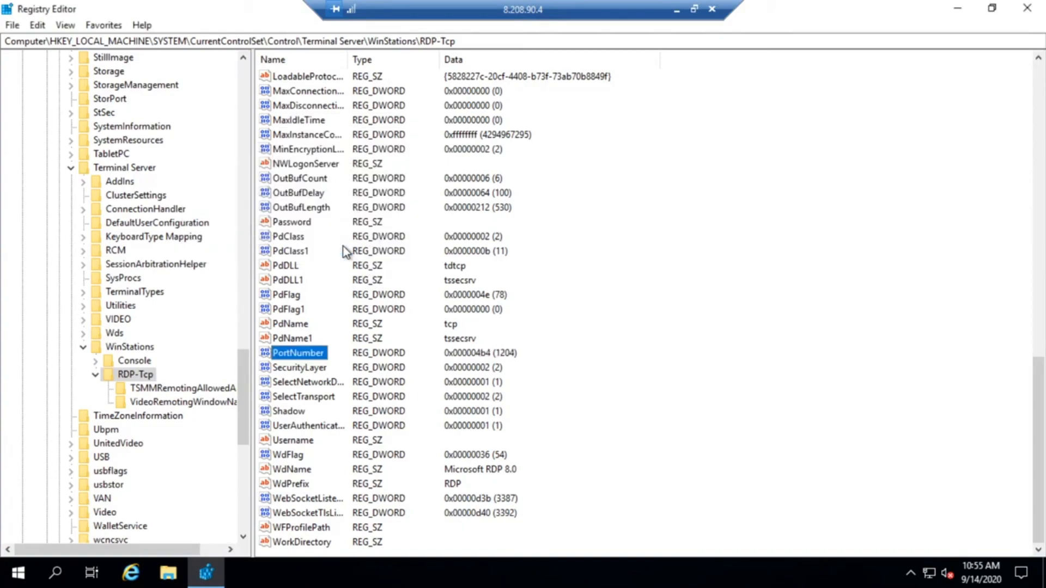
# Step: Minimize Registry Editor, search the server for "wind" and open the Inbound Rules of Windows Defender Firewall with Advanced Security
pyautogui.click(957, 8)
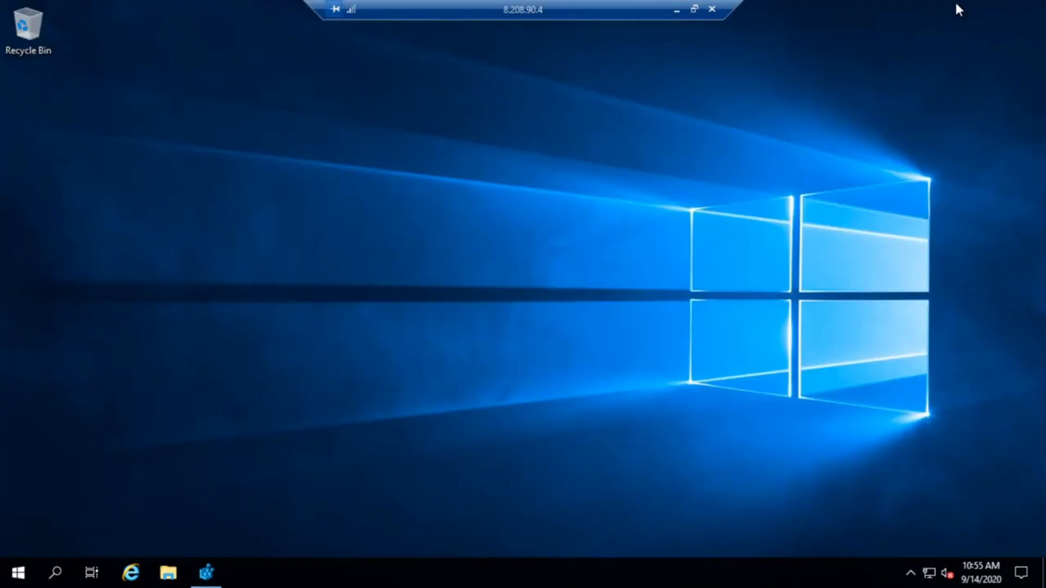
pyautogui.click(56, 580)
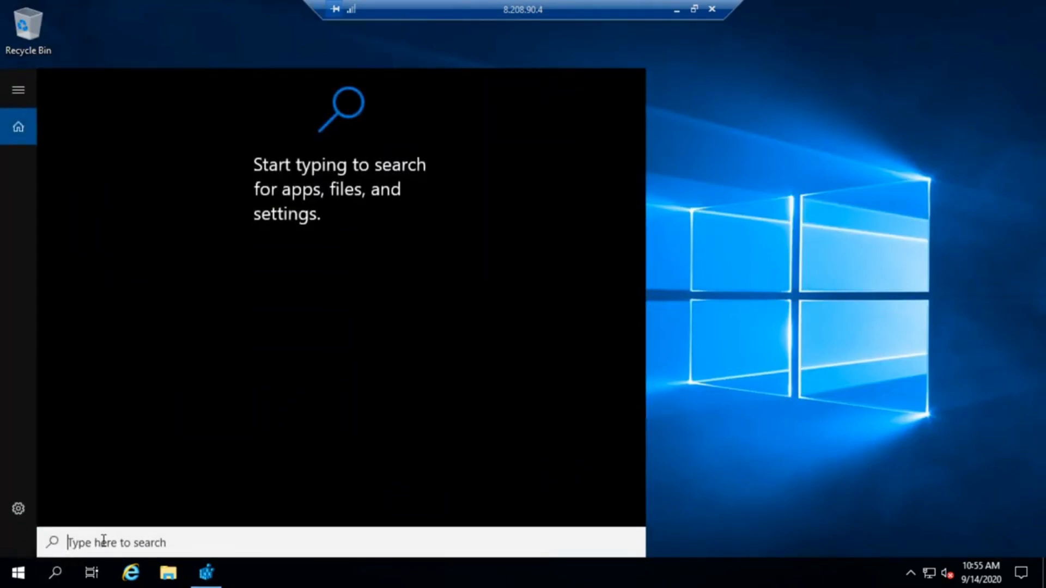
pyautogui.write('wind')
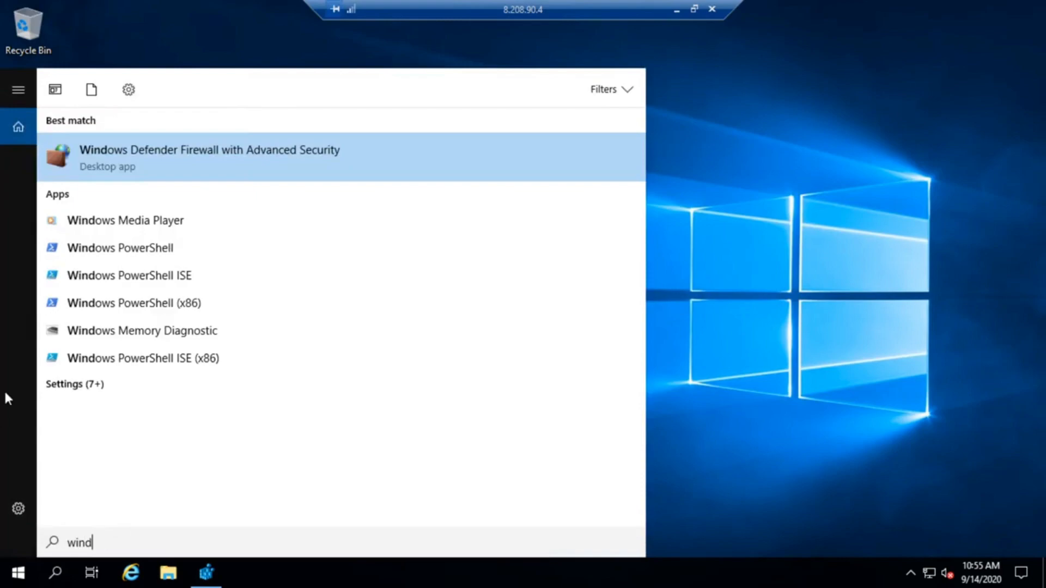
pyautogui.click(274, 174)
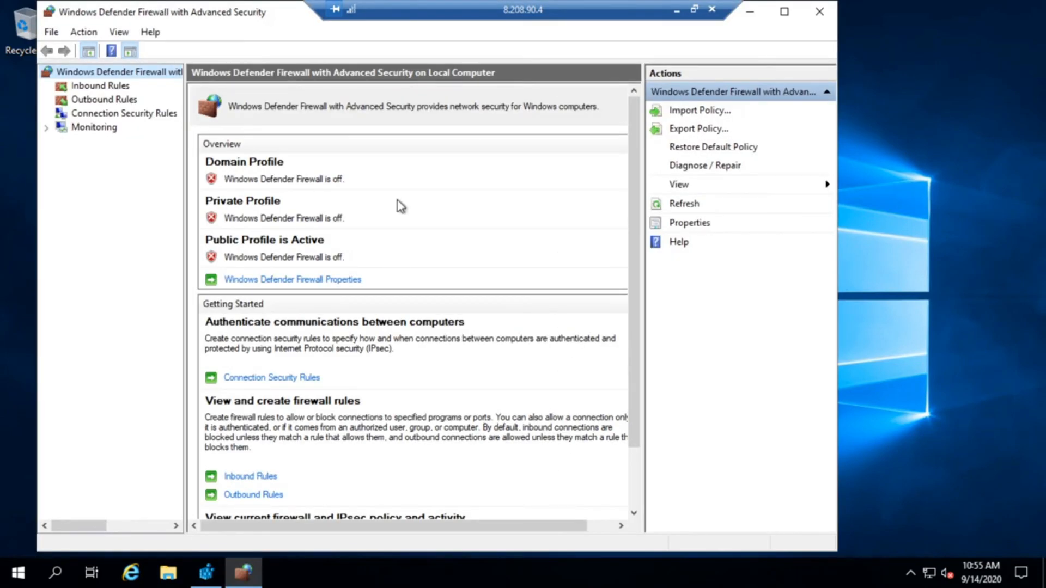
pyautogui.click(92, 87)
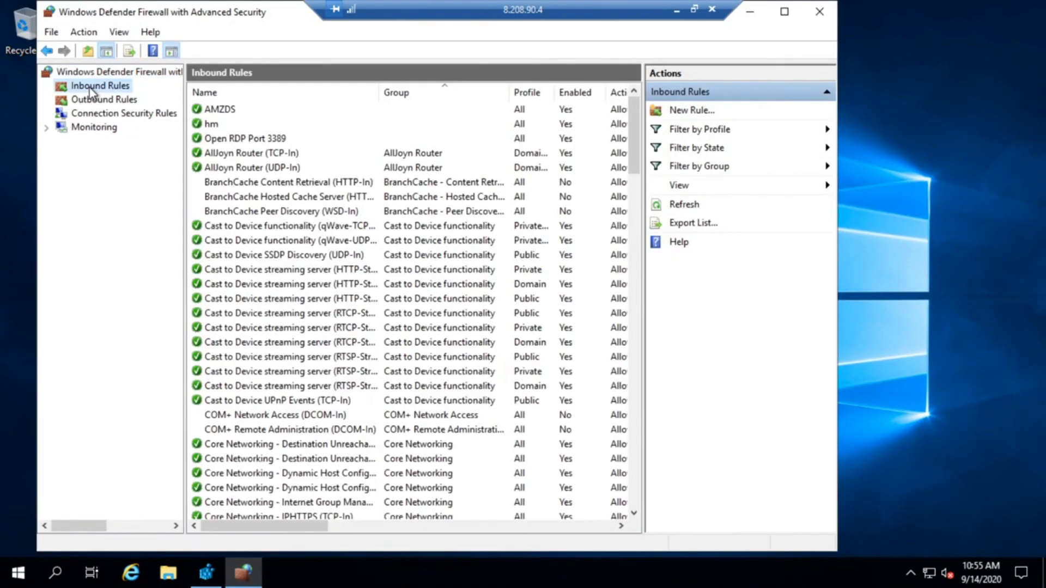
# Step: Start a new inbound rule of type Port that applies to UDP and the specific local port 1204
pyautogui.click(683, 112)
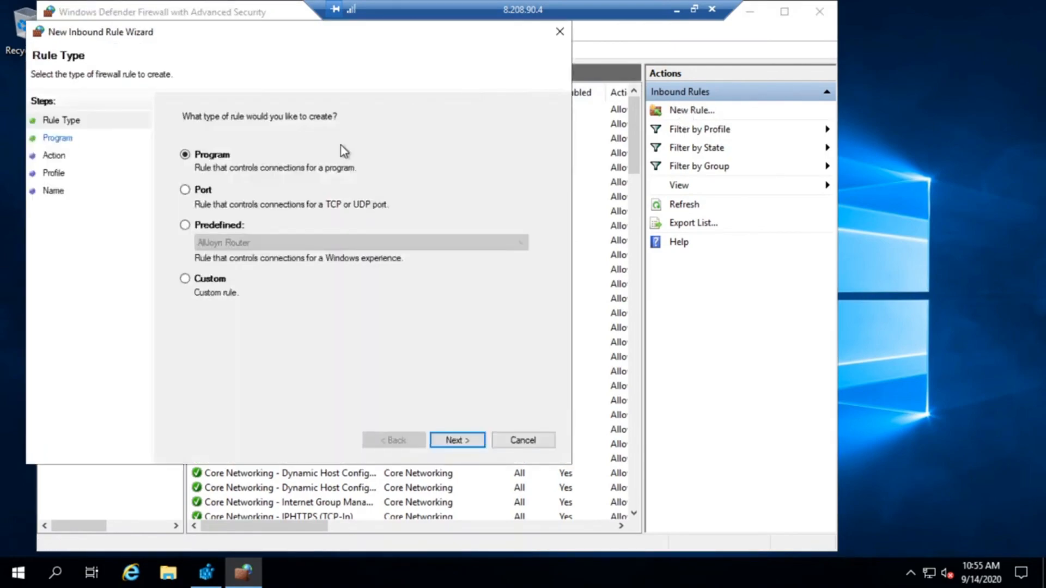
pyautogui.click(185, 190)
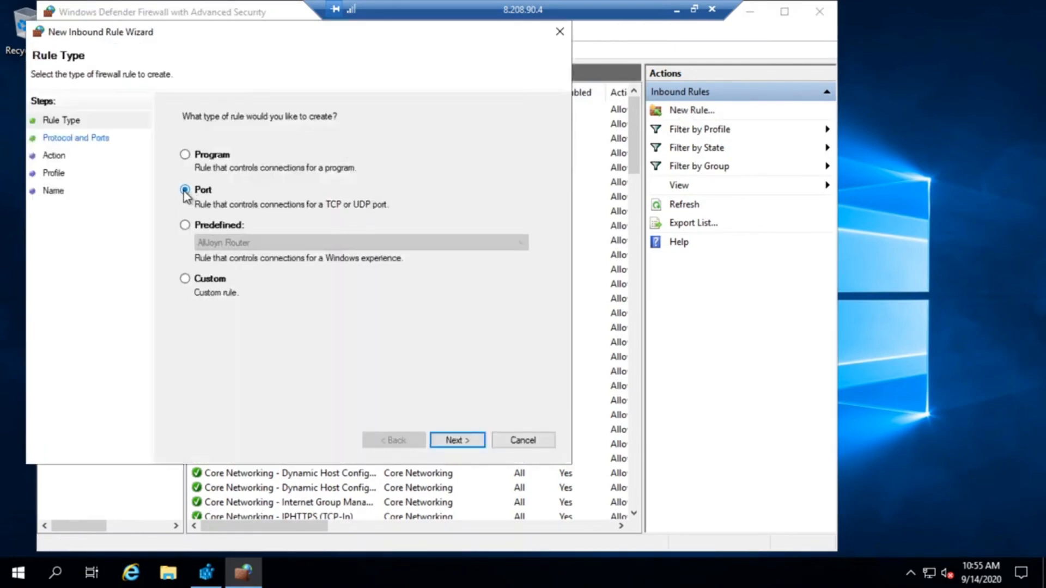
pyautogui.click(452, 438)
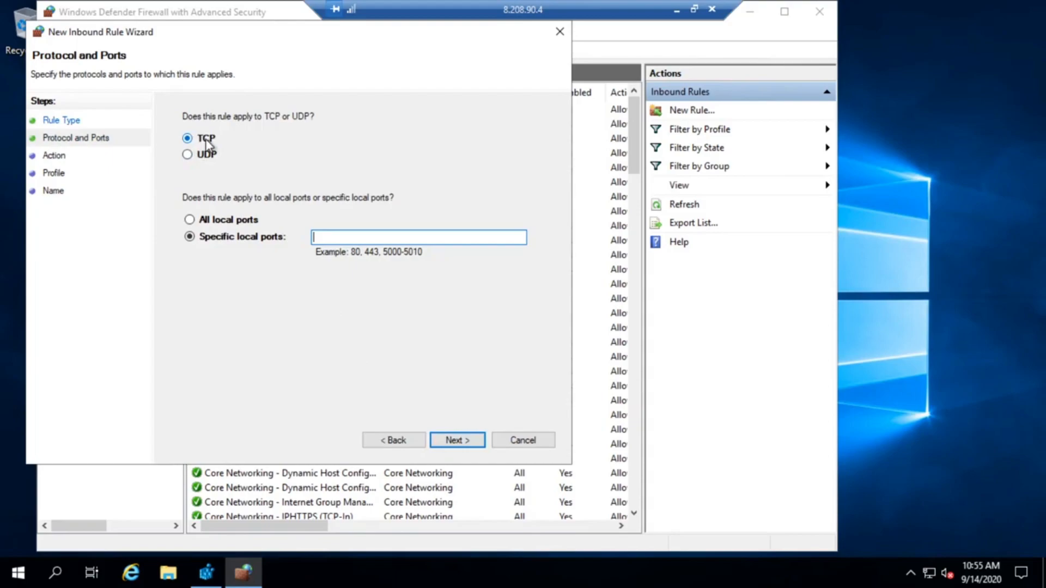
pyautogui.click(188, 156)
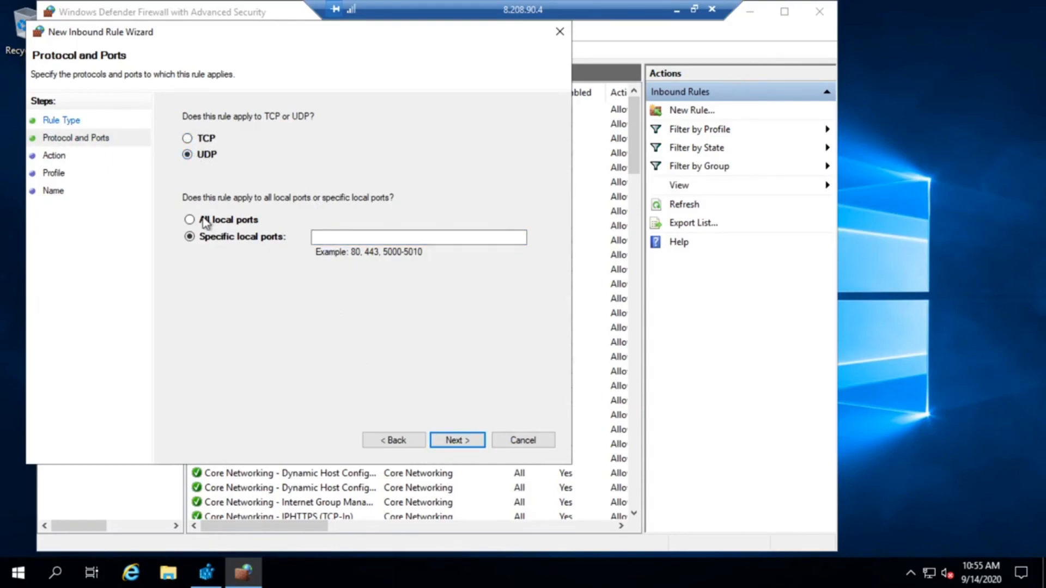
pyautogui.click(336, 238)
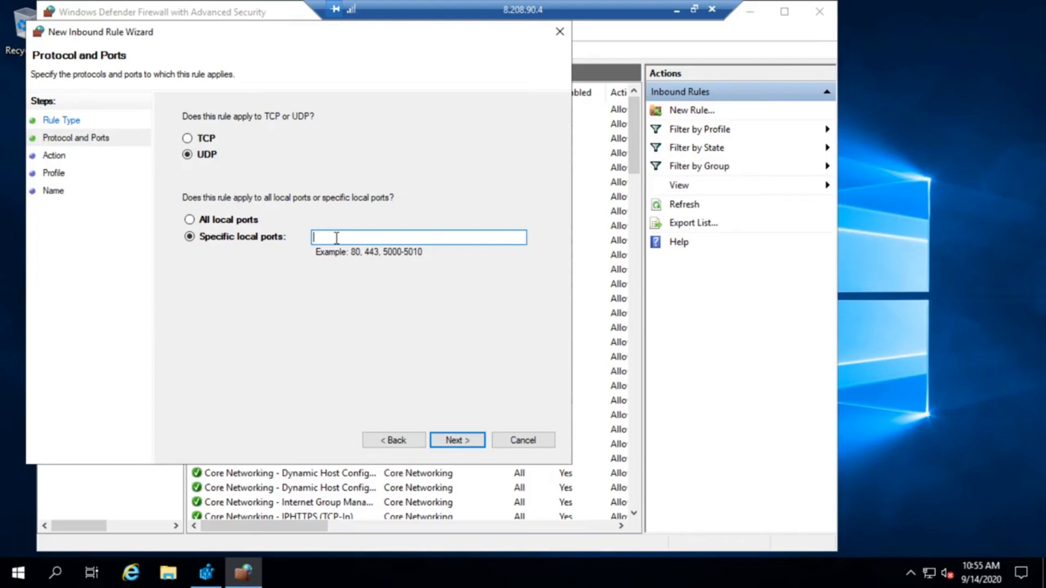
pyautogui.write('1204')
pyautogui.click(472, 443)
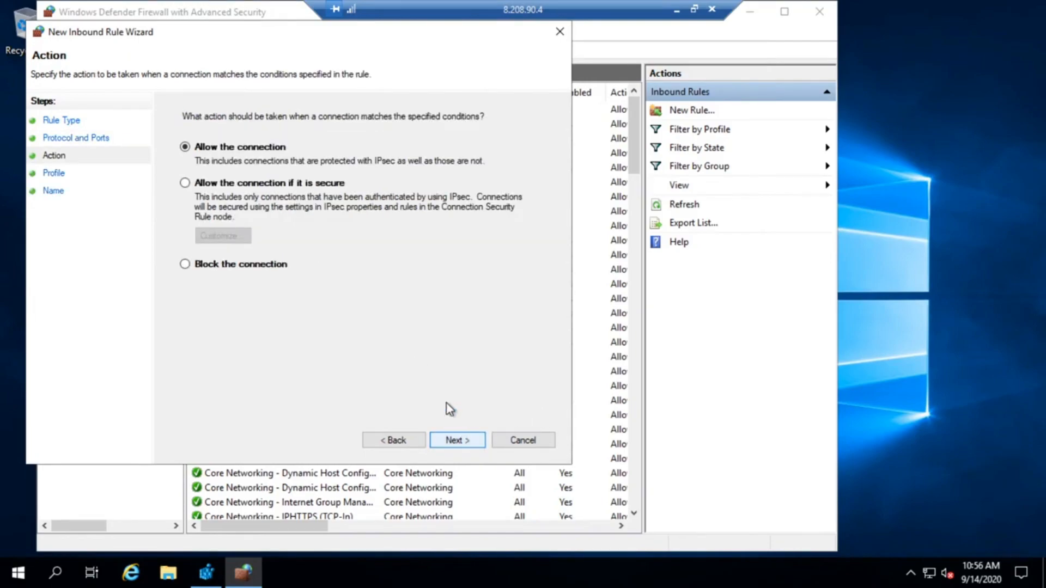
# Step: Allow the connection for the Domain, Private and Public profiles, and finish the rule with the name Custom Port
pyautogui.click(472, 439)
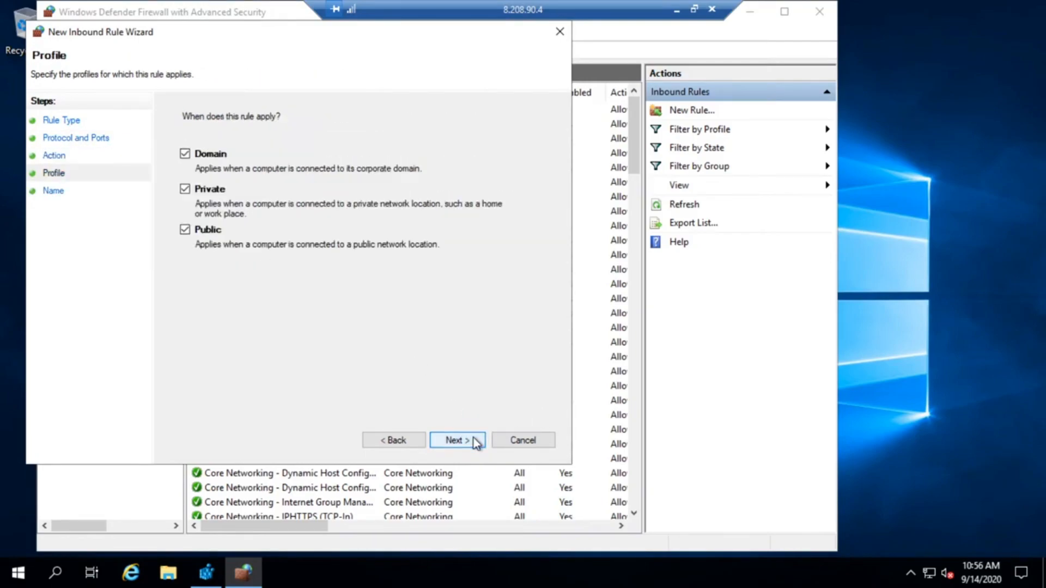
pyautogui.click(474, 441)
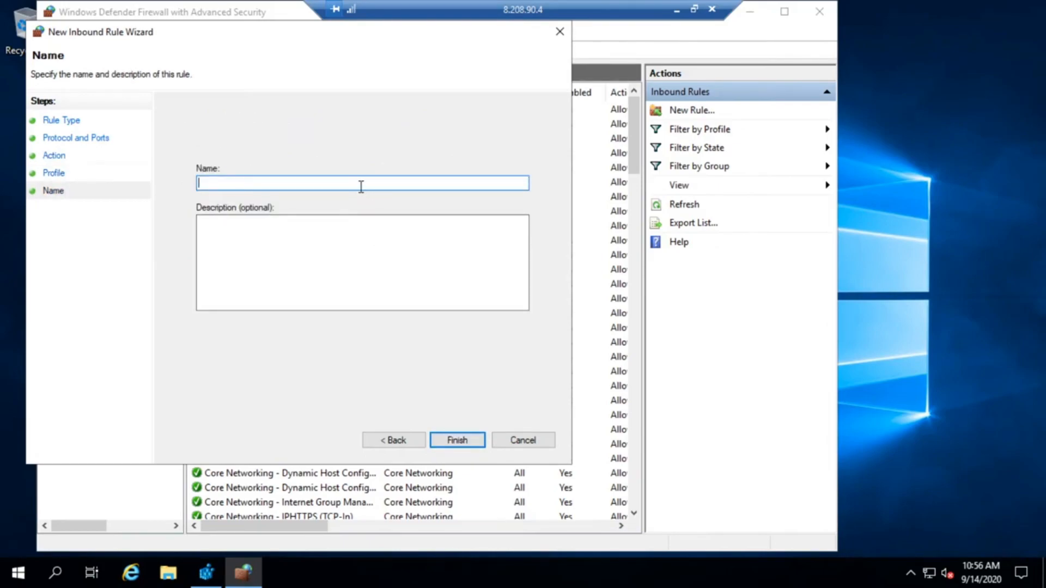
pyautogui.write('Custome')
pyautogui.press('BackSpace')
pyautogui.write('Port')
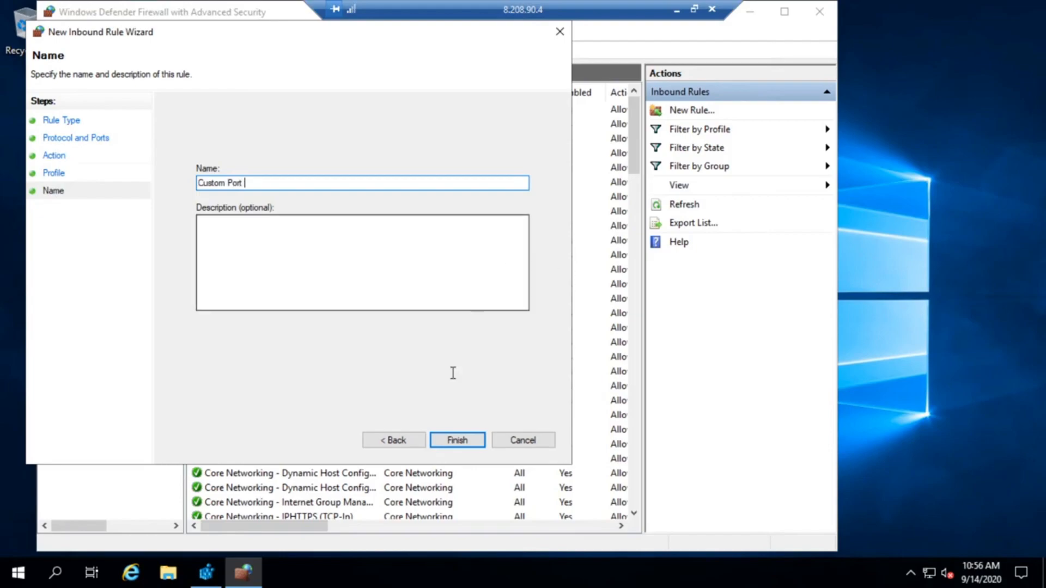
pyautogui.click(456, 440)
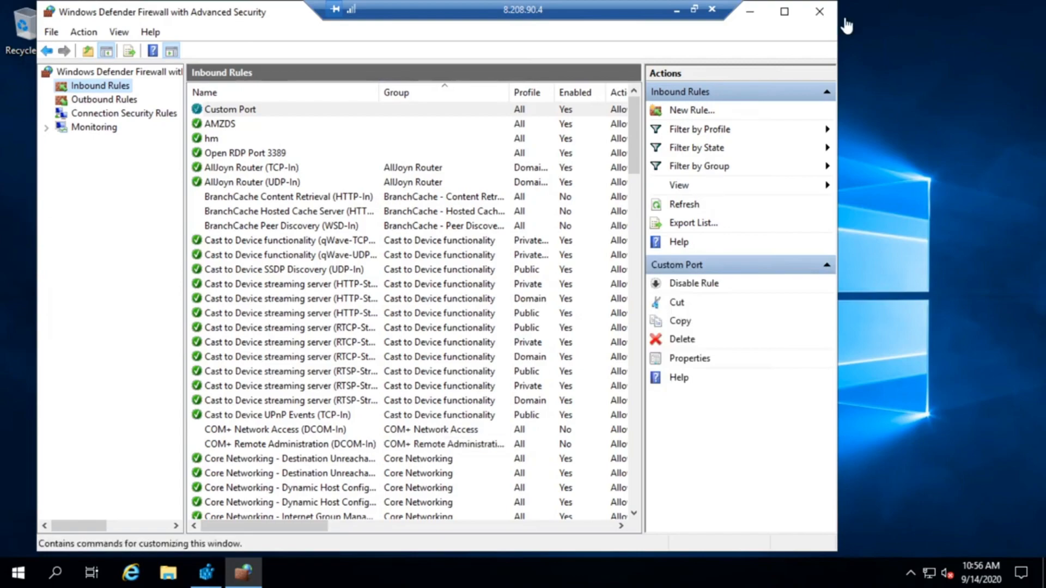
# Step: Minimize the firewall window and disconnect the remote desktop session
pyautogui.click(752, 13)
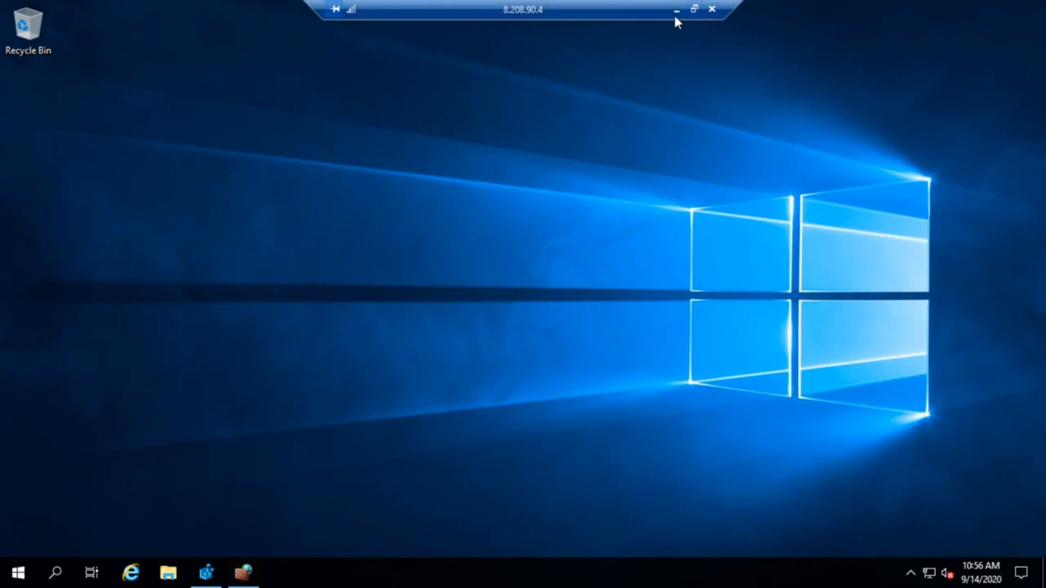
pyautogui.click(708, 12)
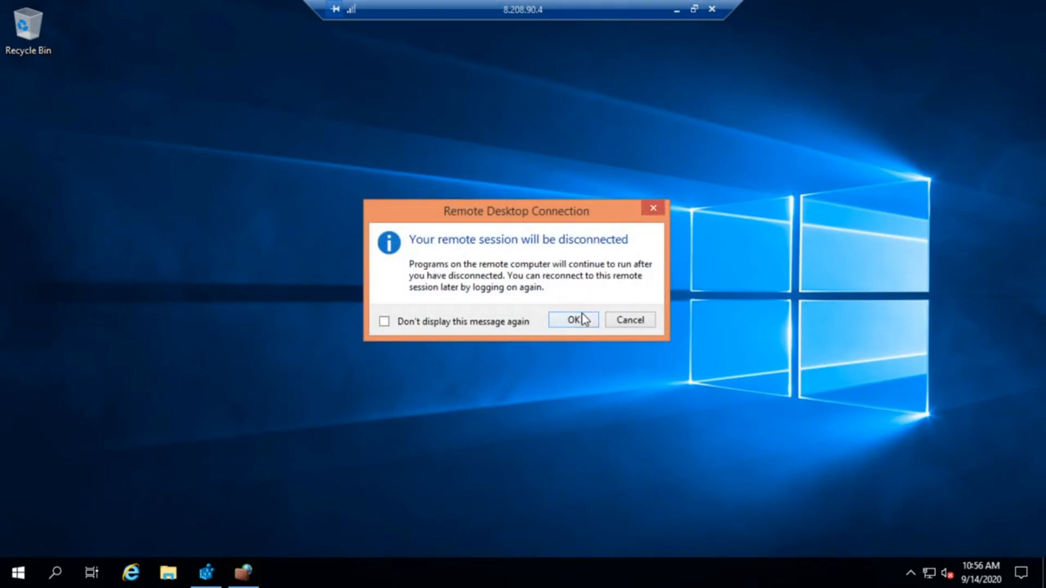
pyautogui.click(582, 319)
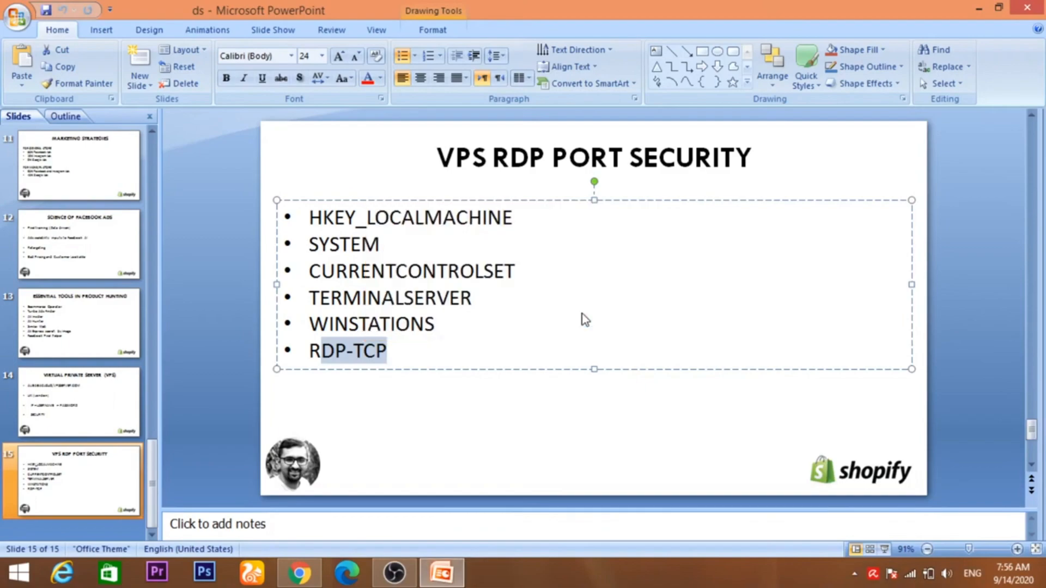
# Step: Search the local computer for "remo" and open Remote Desktop Connection
pyautogui.click(477, 344)
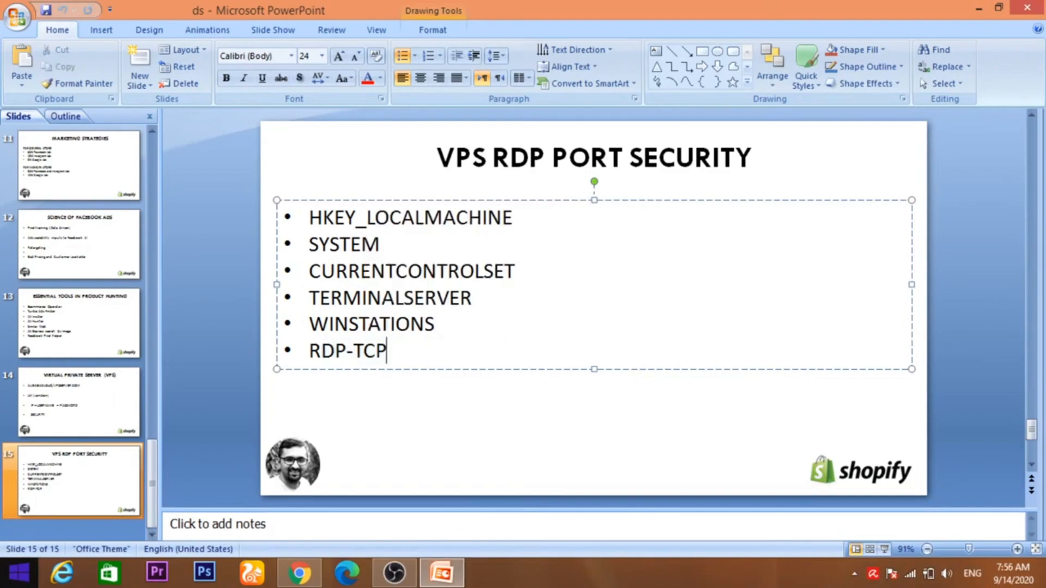
pyautogui.click(19, 572)
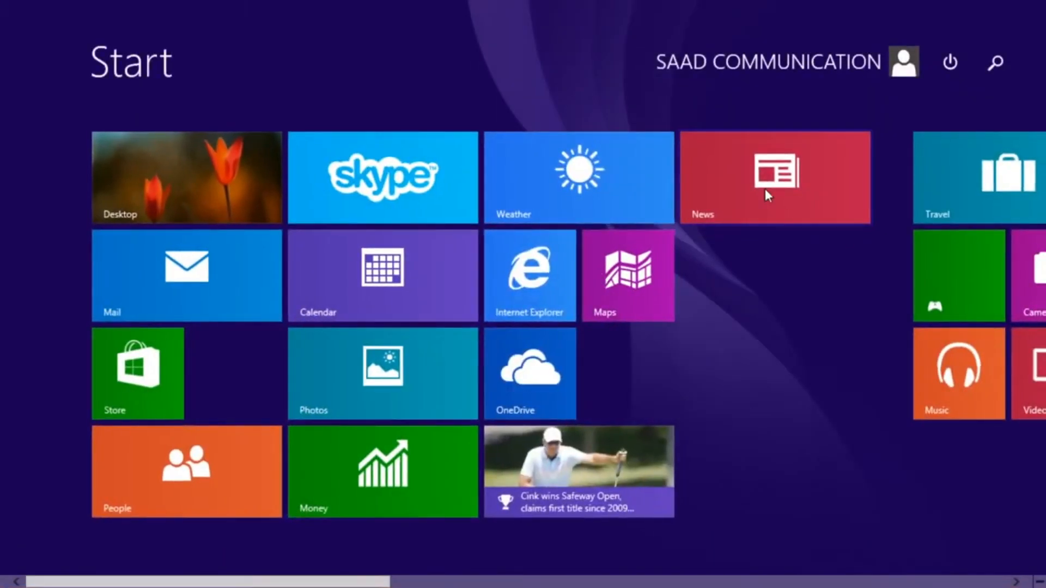
pyautogui.click(995, 63)
pyautogui.write('remote Desktop Connection')
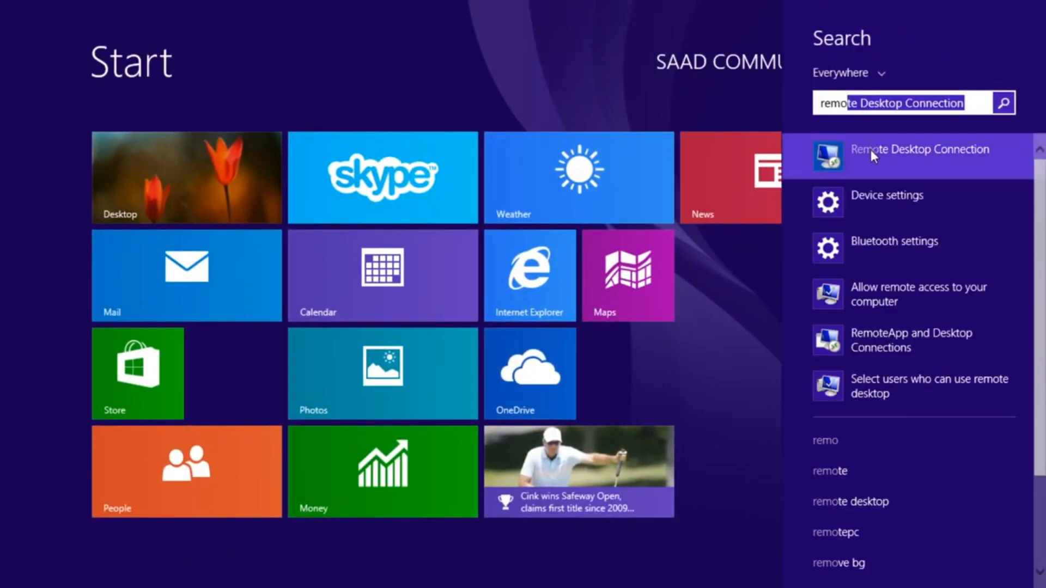
pyautogui.click(870, 149)
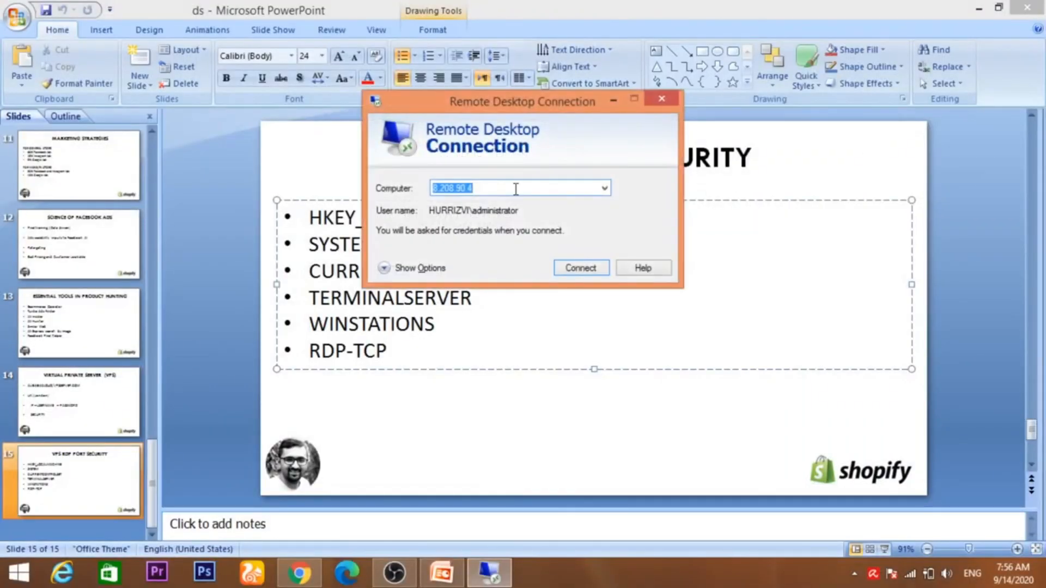
# Step: Enter 8.208.90.4:1204 as the computer to connect to, and close Remote Desktop Connection without connecting
pyautogui.rightClick(515, 188)
pyautogui.click(551, 251)
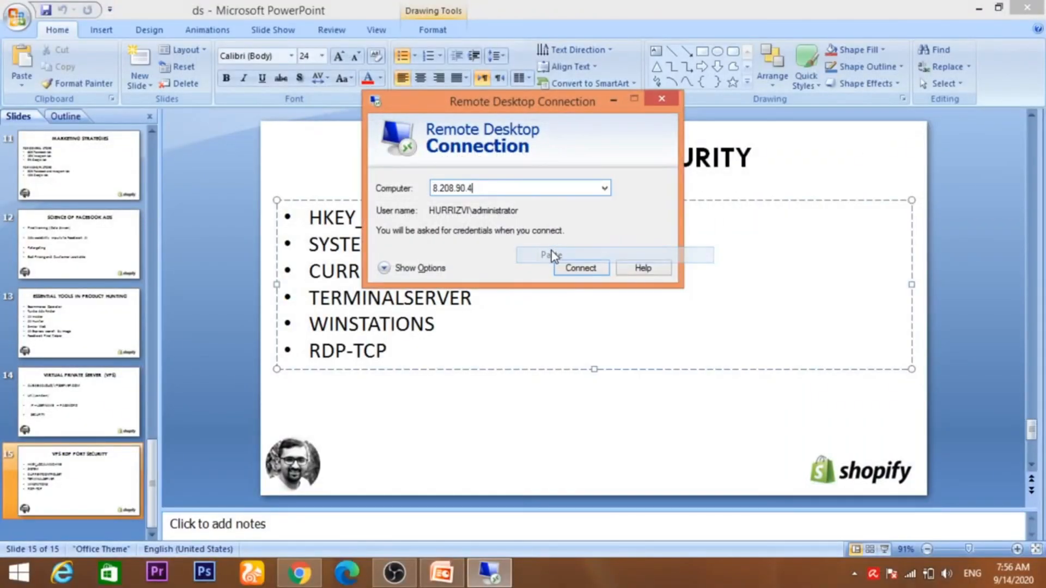
pyautogui.write(':')
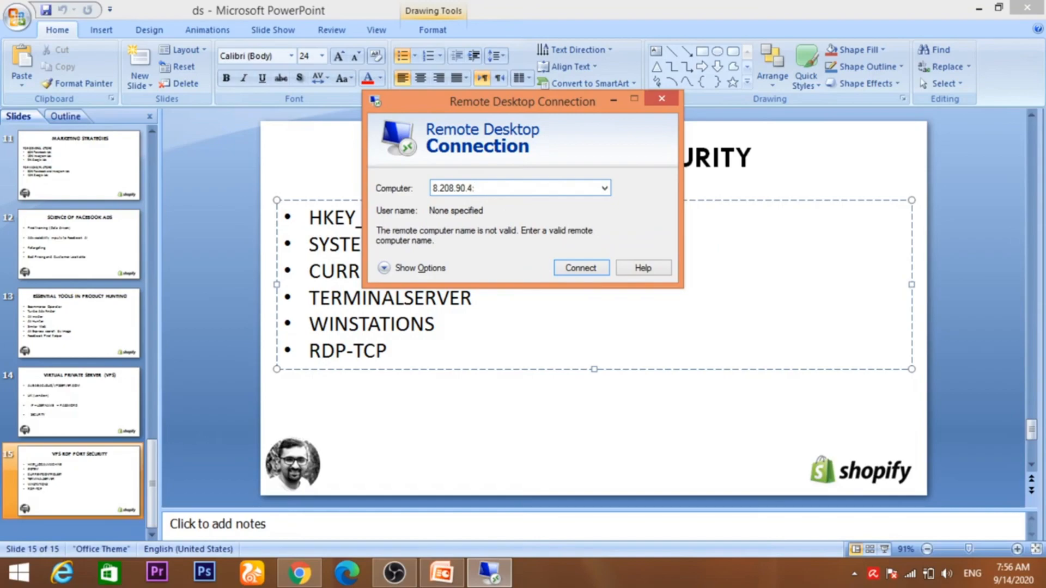
pyautogui.write('1204')
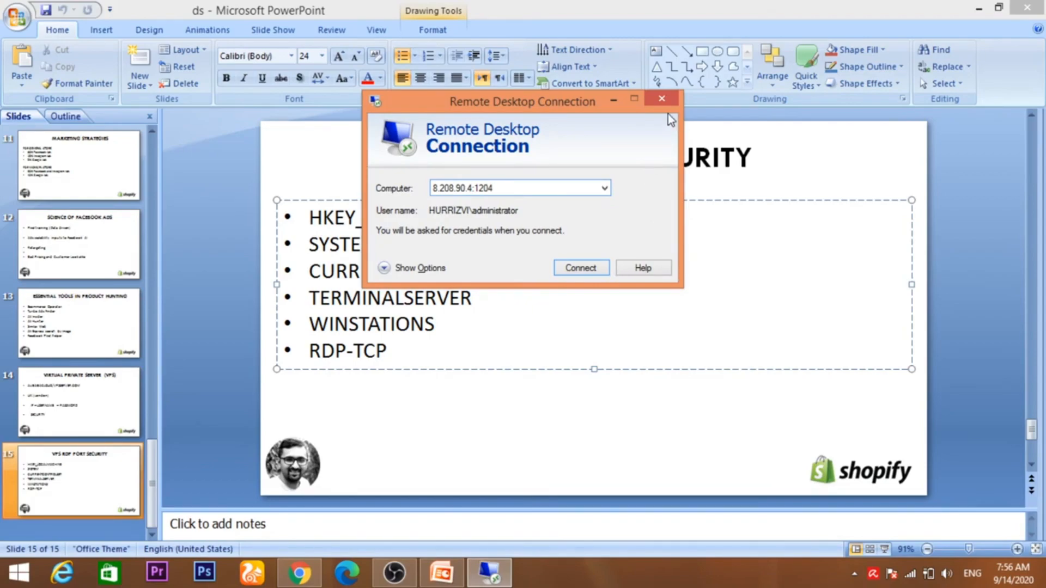
pyautogui.click(662, 99)
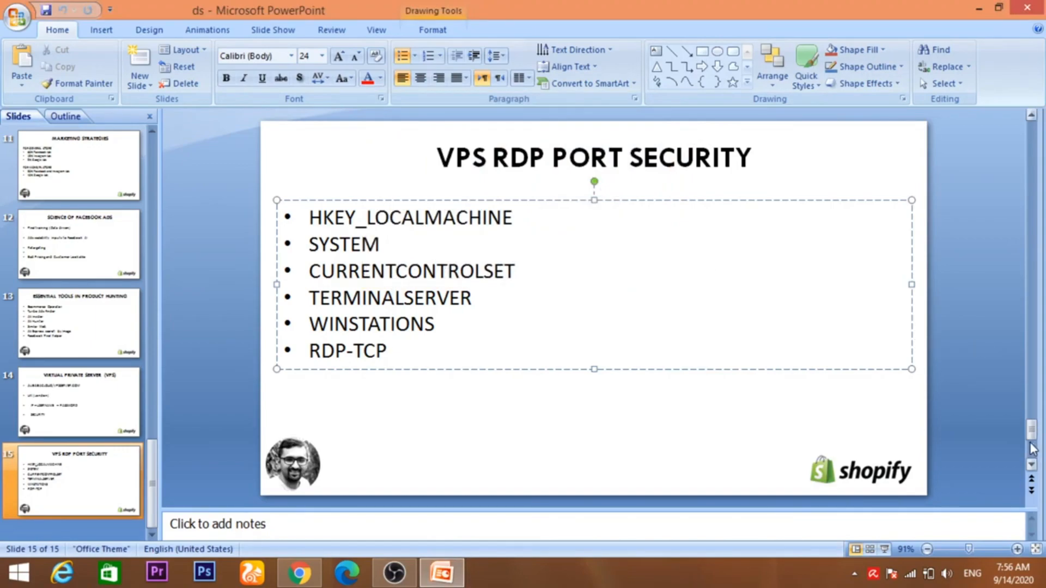
# Step: Review the Virtual Private Server slide and the vpsserver.com plans in Chrome, and bring the presentation's first slide thumbnails into view
pyautogui.moveTo(1031, 436)
pyautogui.mouseDown()
pyautogui.moveTo(1031, 453)
pyautogui.moveTo(1031, 425)
pyautogui.mouseUp()
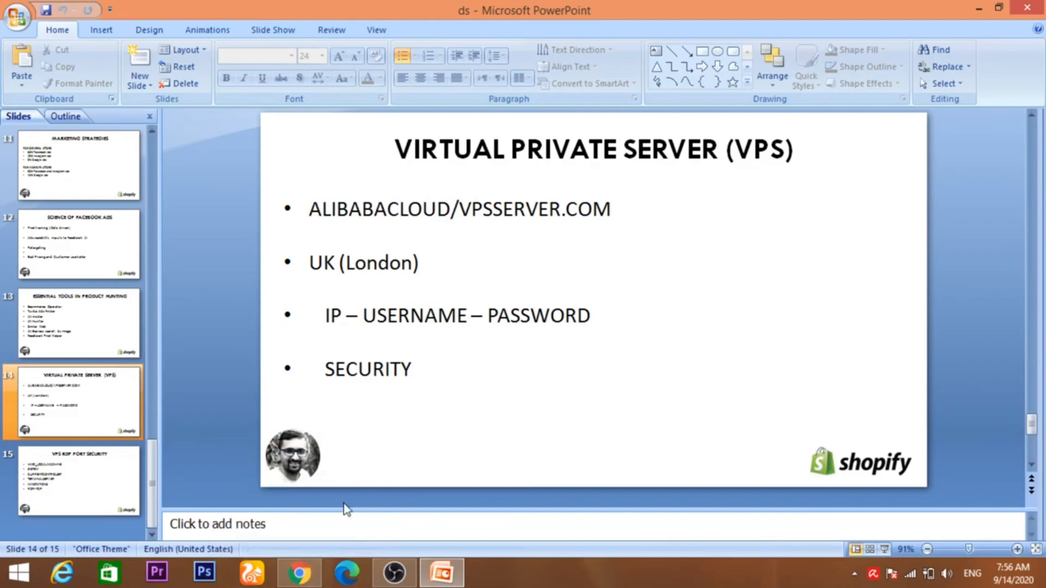
pyautogui.click(313, 570)
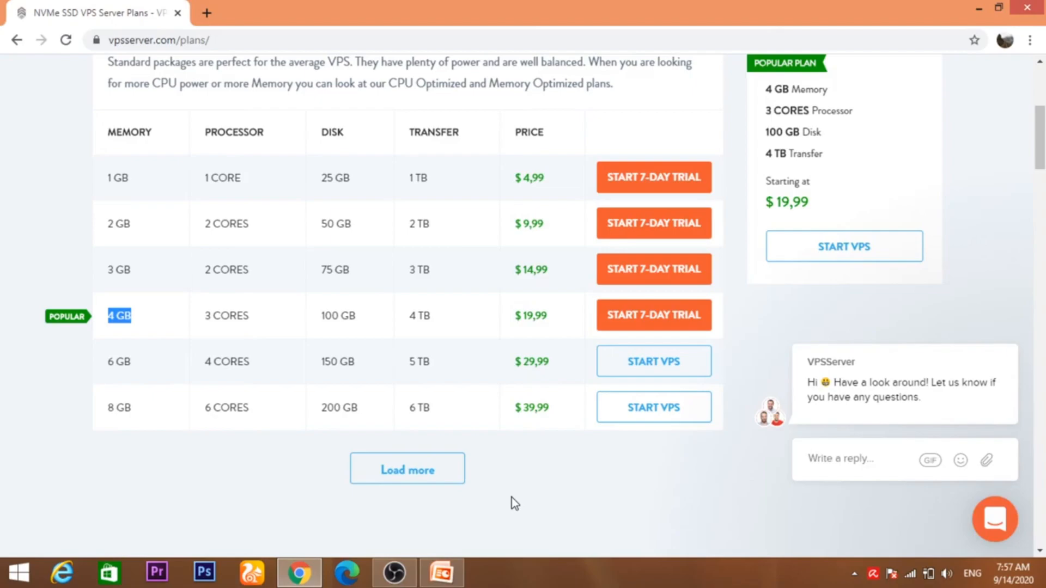
pyautogui.click(452, 569)
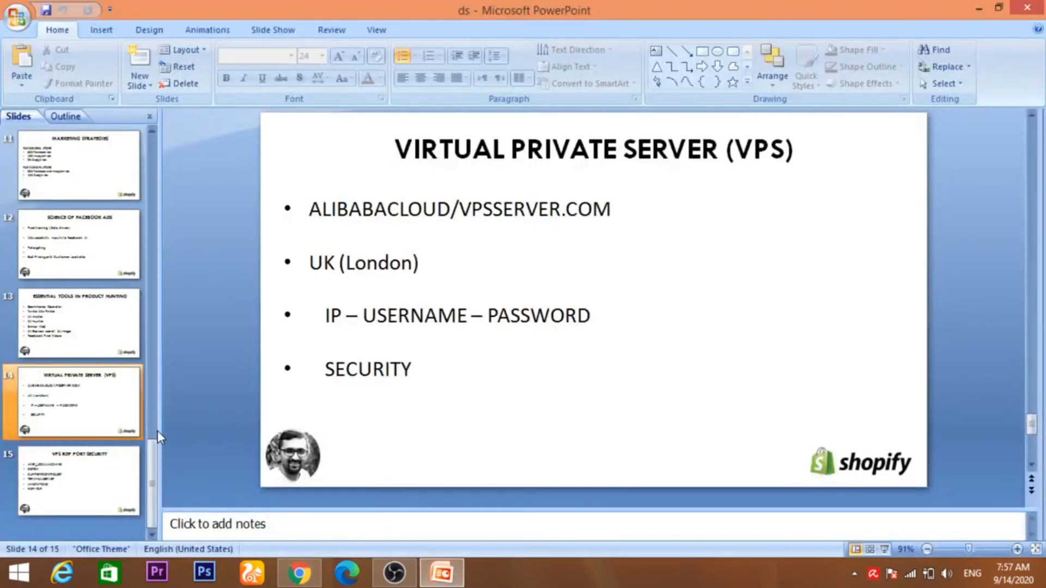
pyautogui.moveTo(156, 480); pyautogui.dragTo(157, 166)
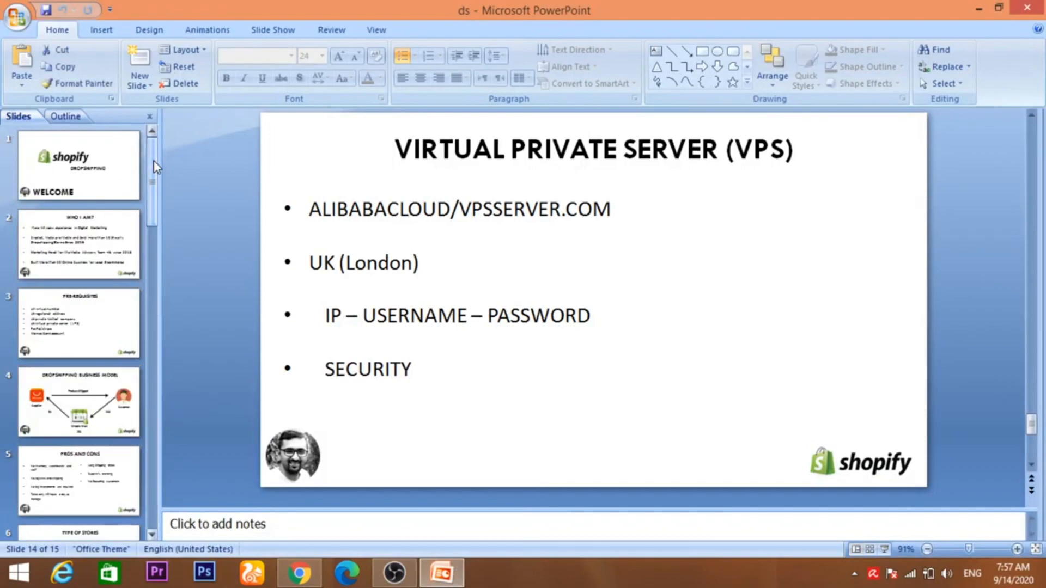